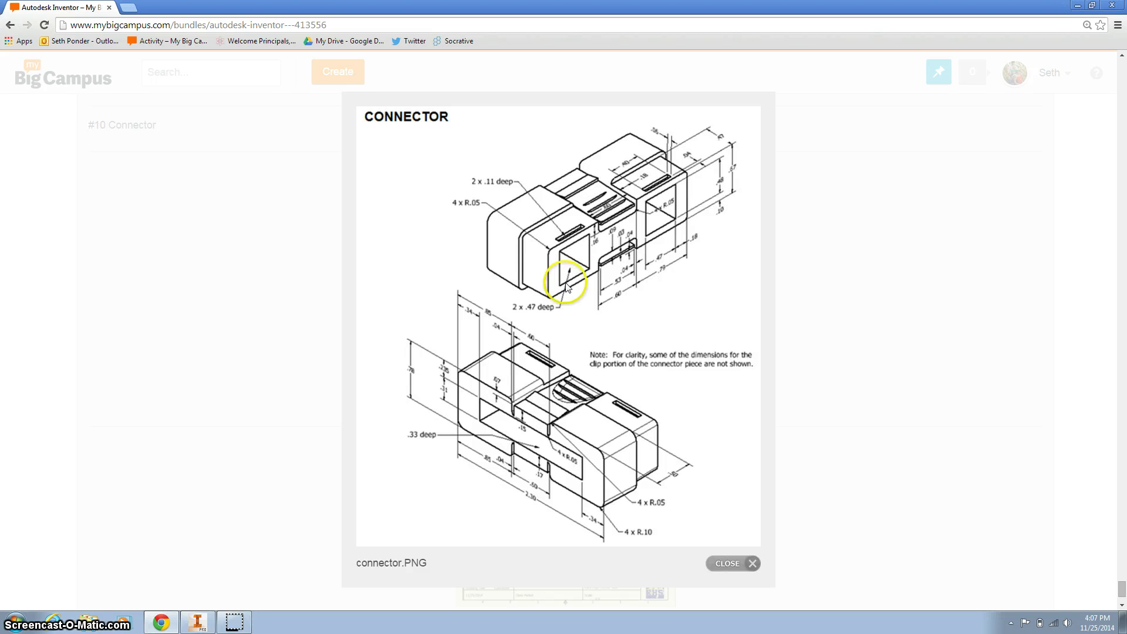
# Step: Close the connector.PNG image and bring up the RHS title.idw connector drawing in Inventor
pyautogui.click(736, 565)
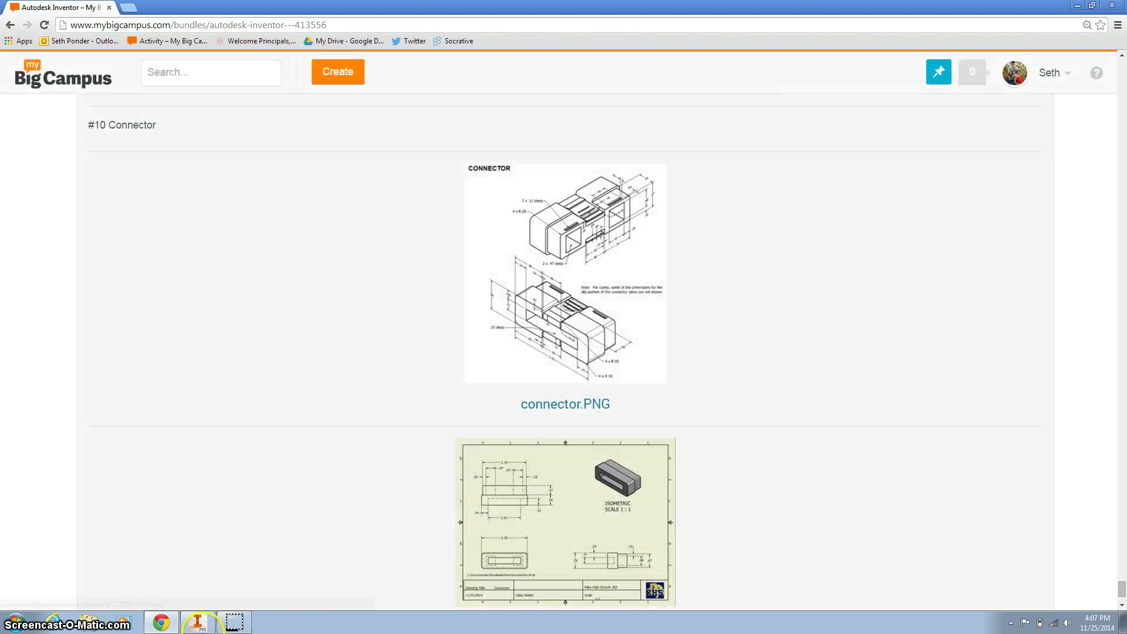
pyautogui.click(198, 622)
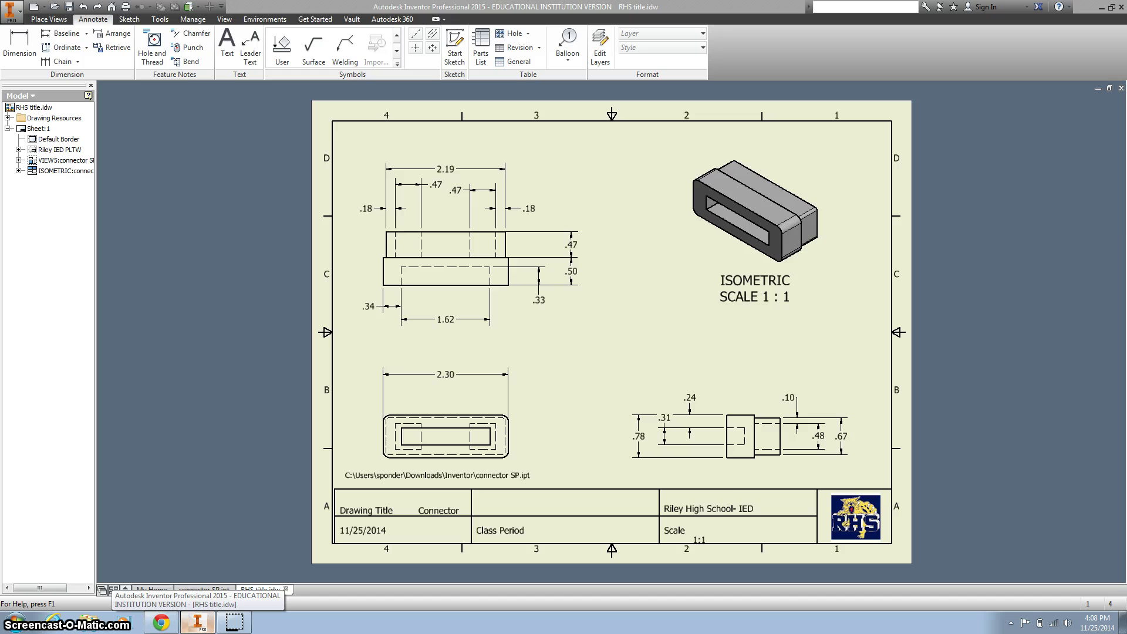
# Step: Create Part2 from the English Standard (in).ipt template
pyautogui.click(34, 7)
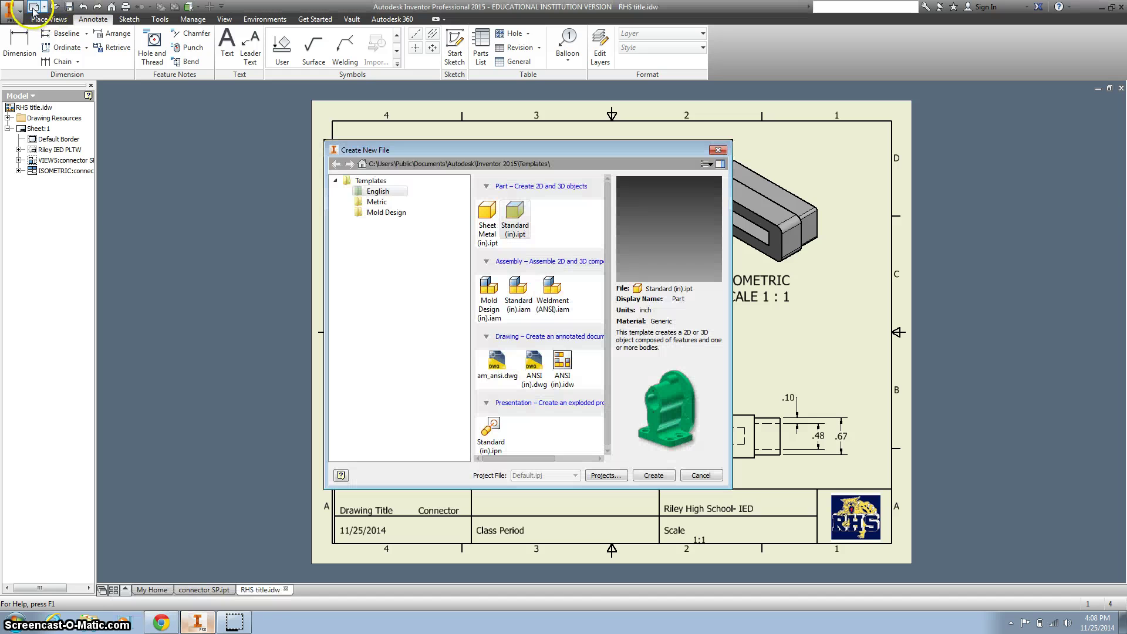
pyautogui.click(514, 212)
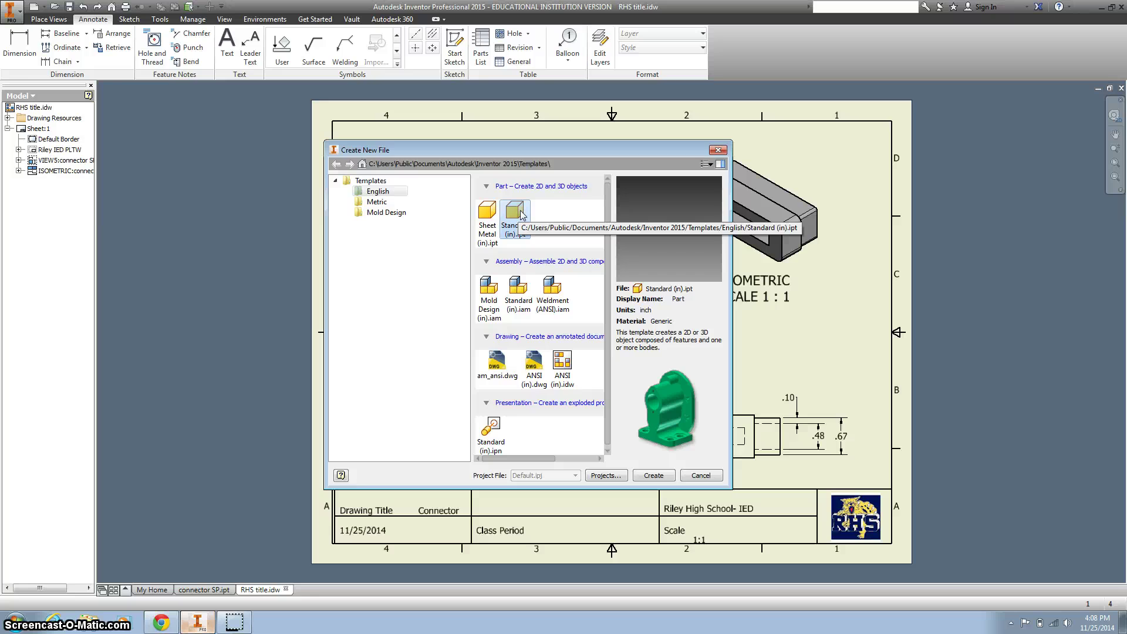
pyautogui.doubleClick(515, 211)
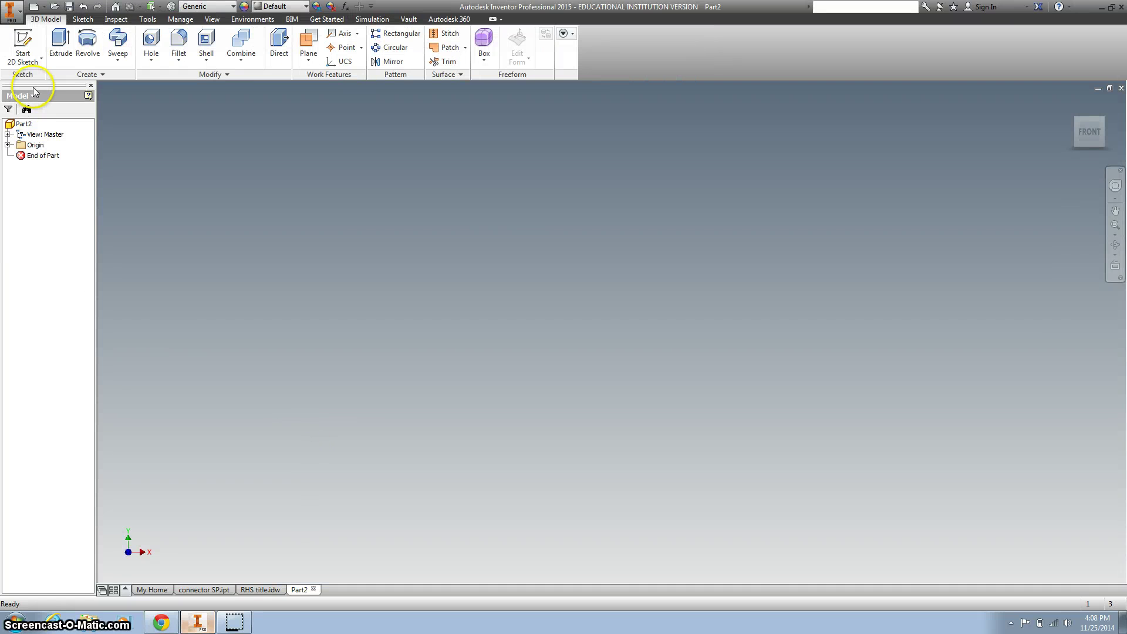
# Step: Start a 2D sketch on the XY origin plane
pyautogui.click(24, 39)
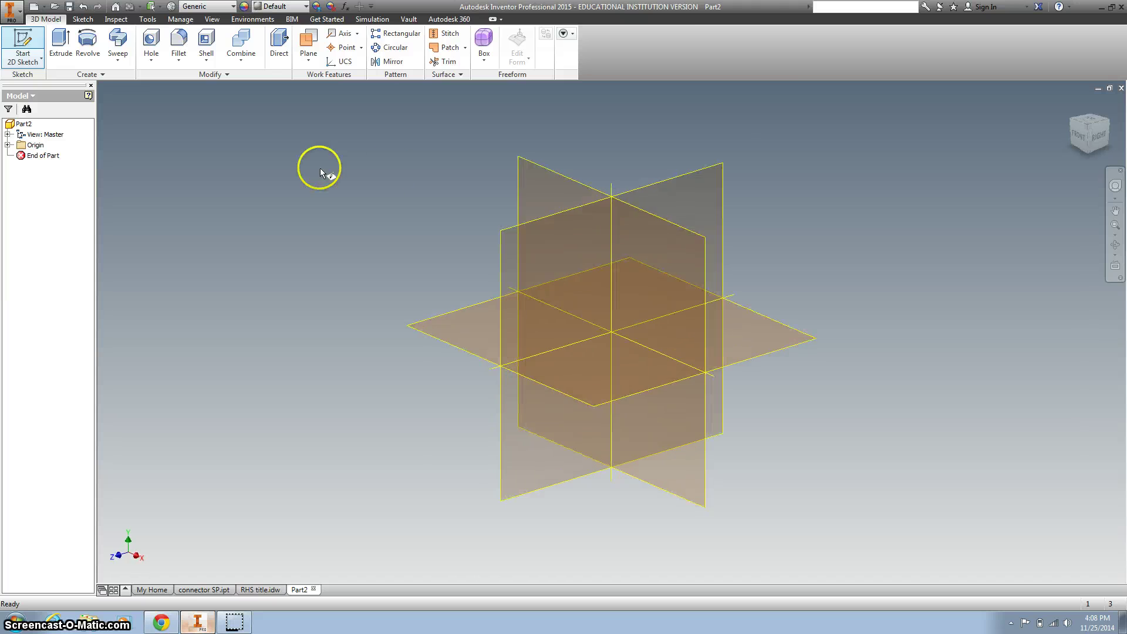
pyautogui.click(553, 184)
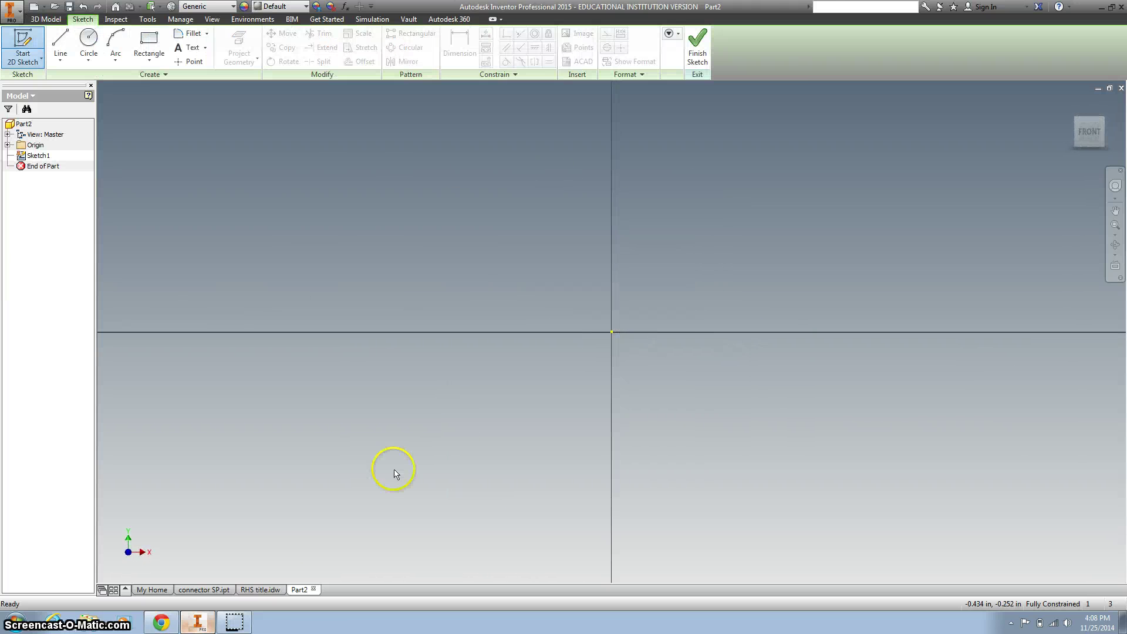
pyautogui.click(396, 390)
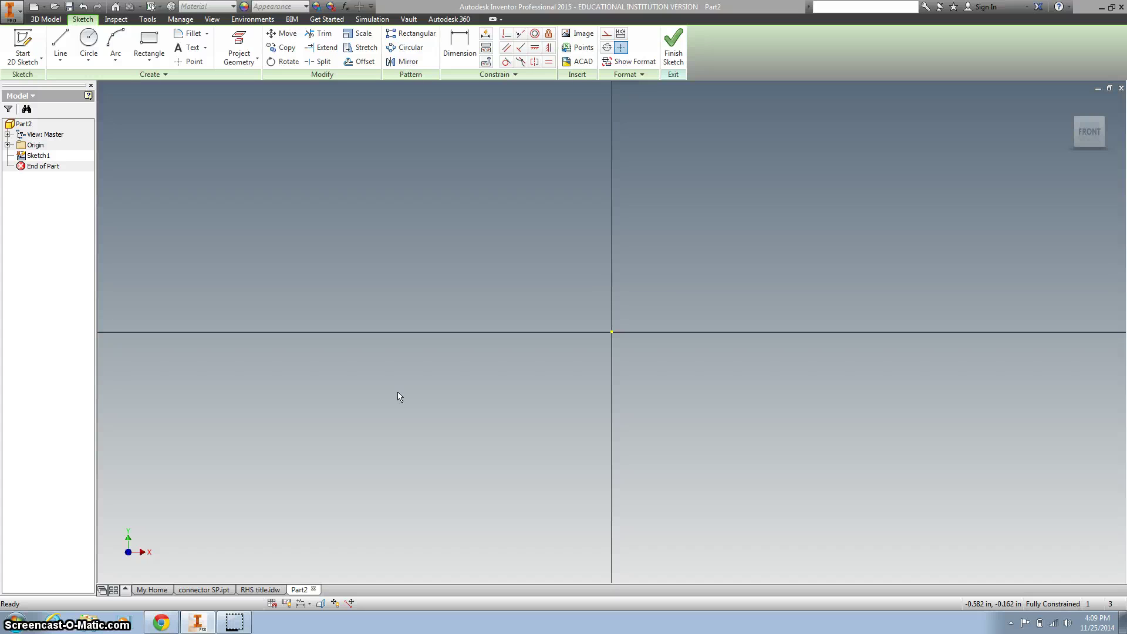
pyautogui.click(396, 382)
pyautogui.click(403, 374)
# Step: Draw a 2.300 by .780 rectangle from the origin and finish the sketch
pyautogui.click(150, 38)
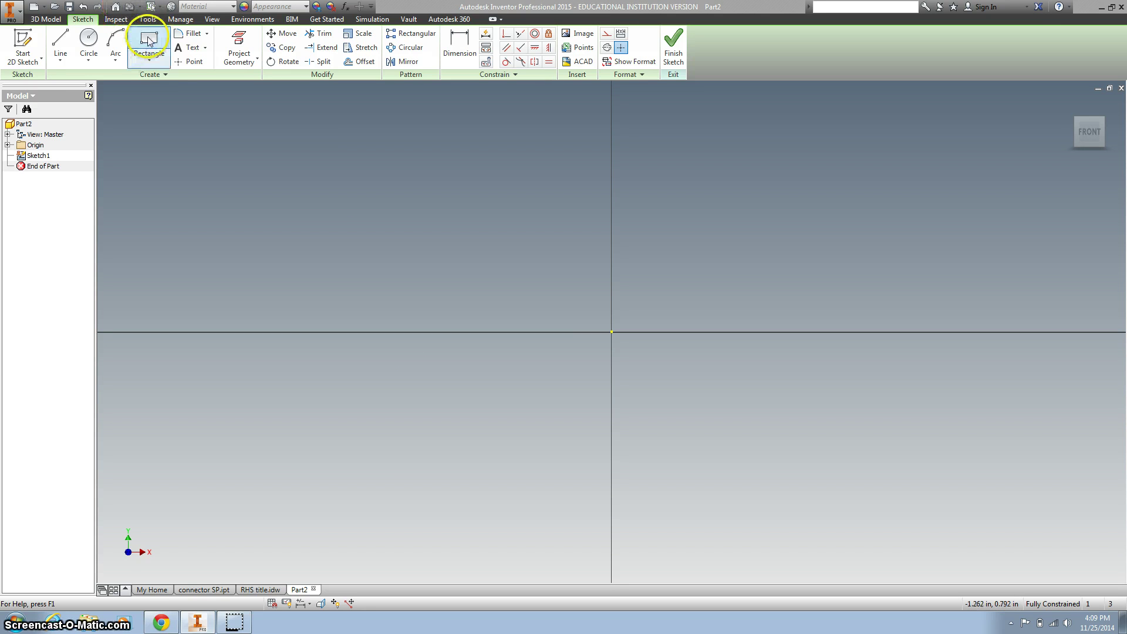
pyautogui.click(611, 331)
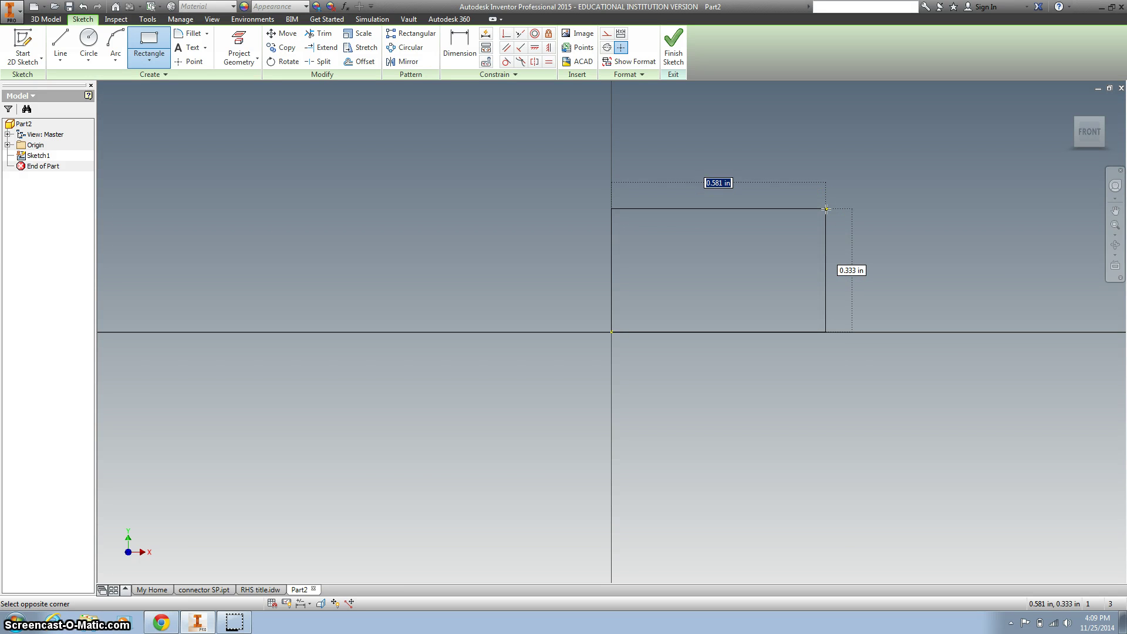
pyautogui.write('2.3')
pyautogui.press('Tab')
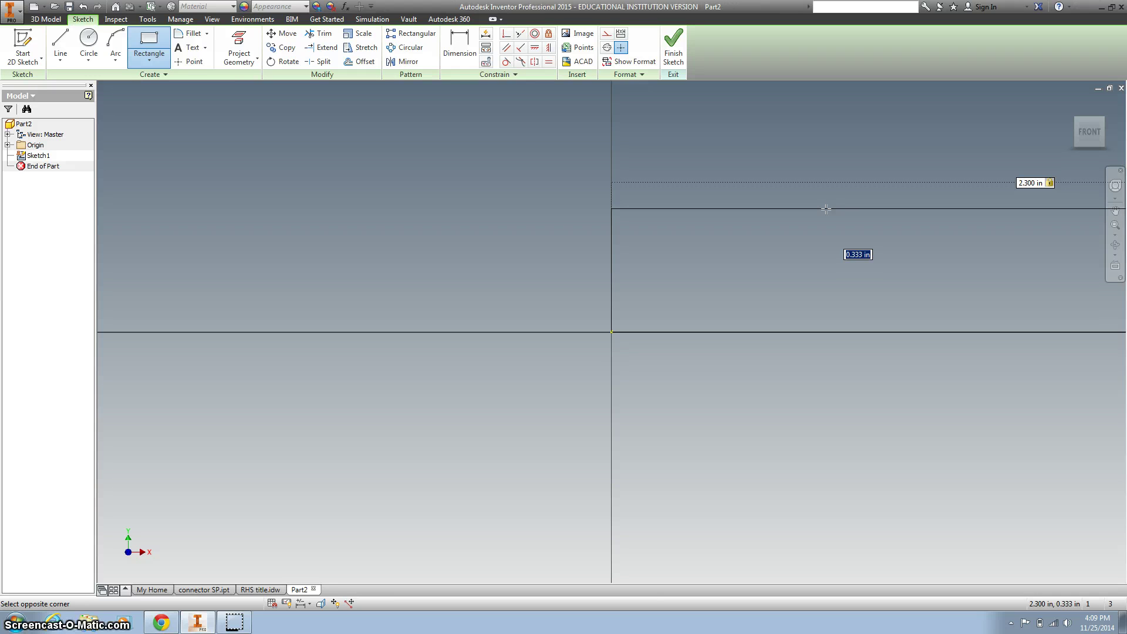
pyautogui.write('.78')
pyautogui.press('Return')
pyautogui.middleClick(843, 213)
pyautogui.middleClick(843, 213)
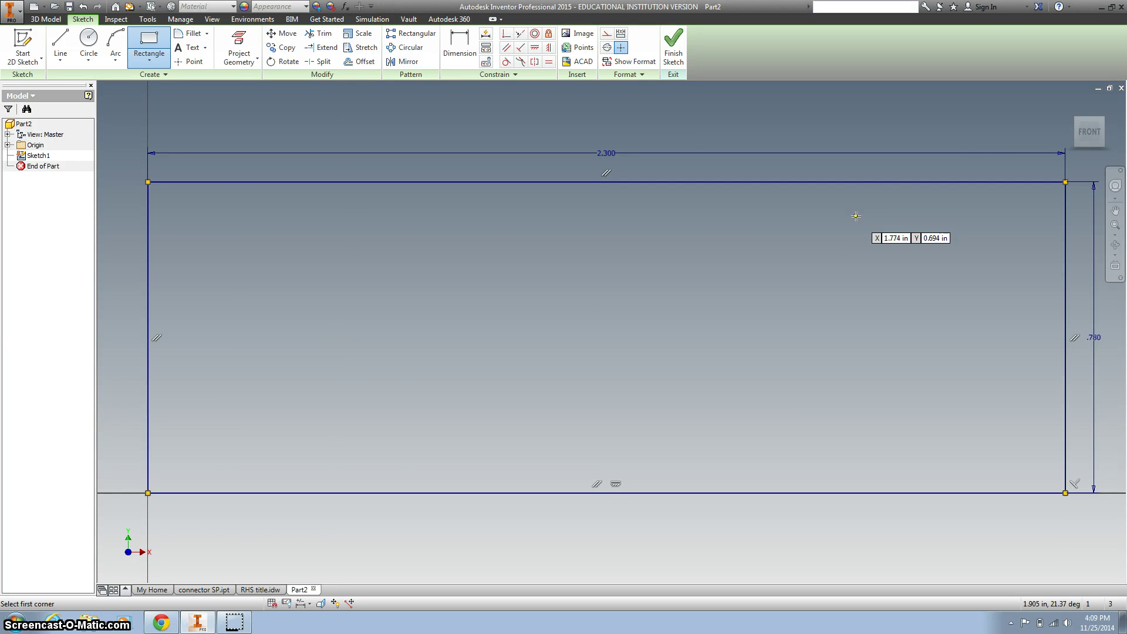
pyautogui.click(674, 47)
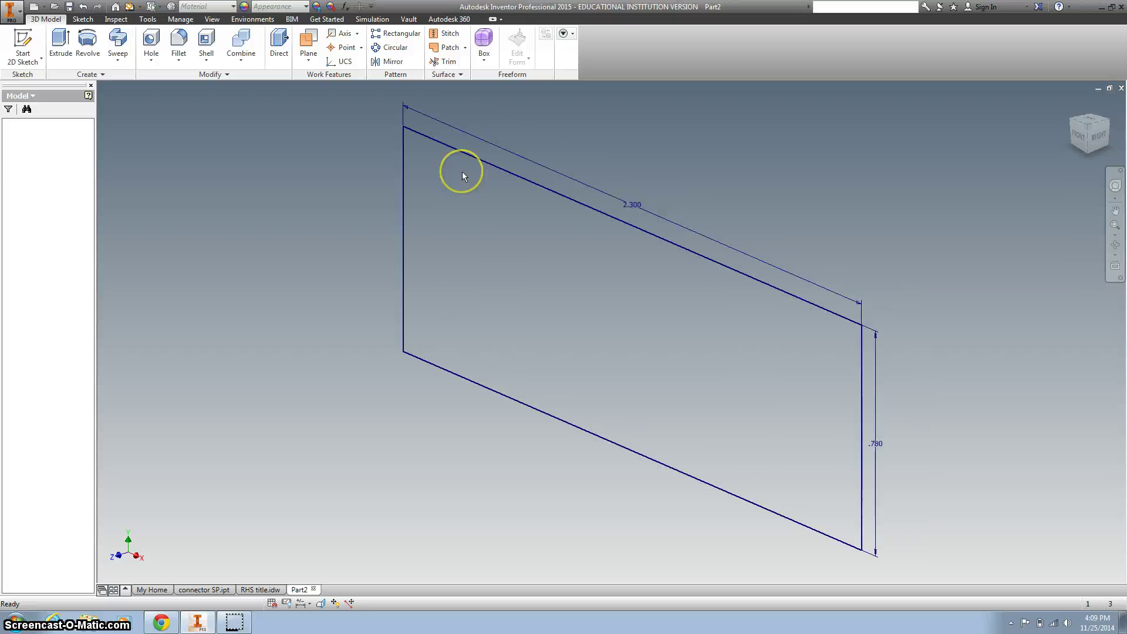
# Step: Extrude the rectangle 0.5 in into a solid block as Extrusion1
pyautogui.click(61, 43)
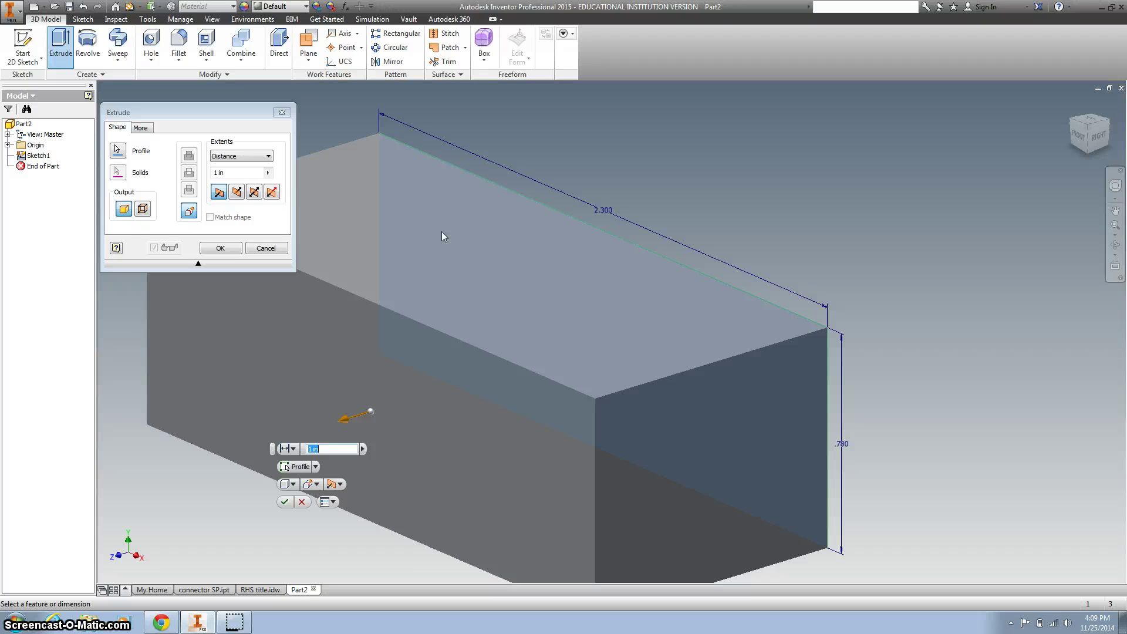
pyautogui.write('.5')
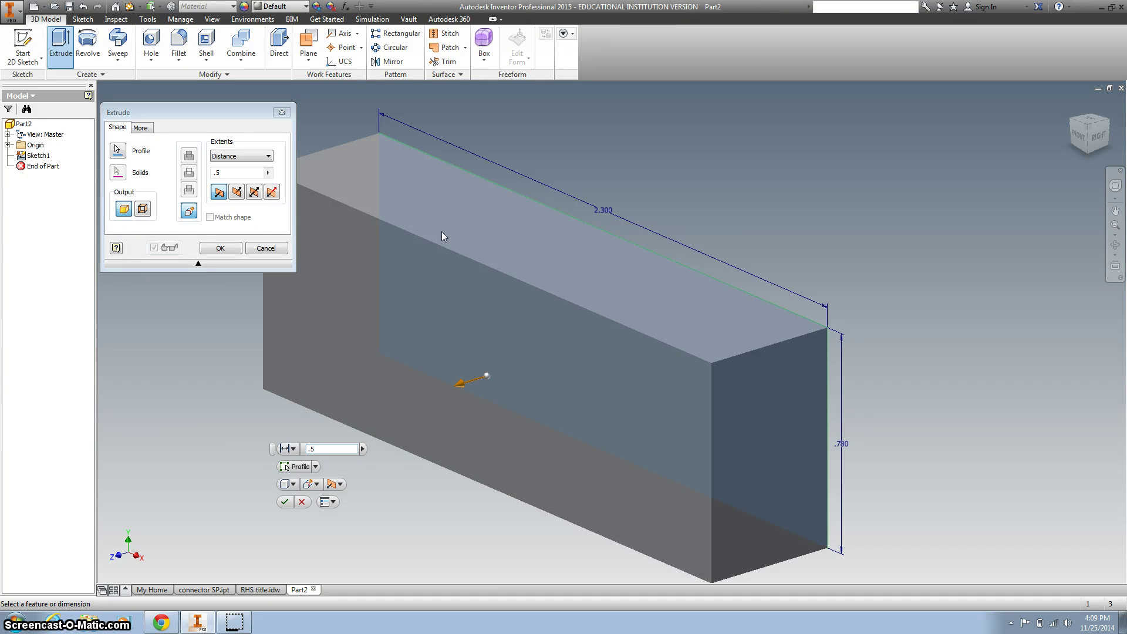
pyautogui.click(220, 248)
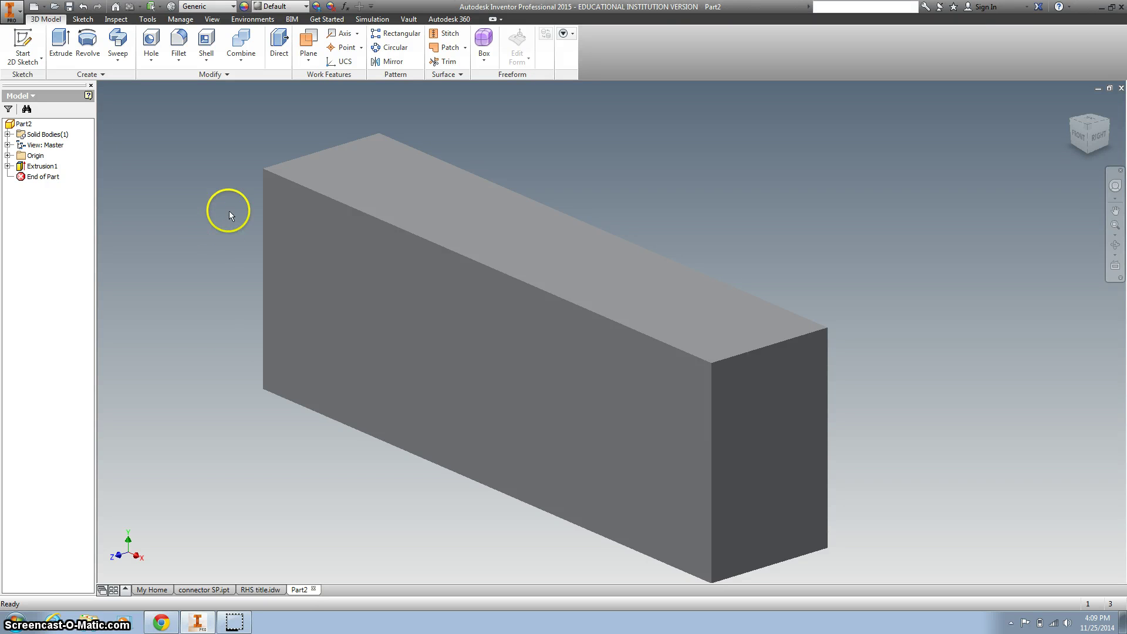
# Step: Create a sketch on the block's large front face and project its outline
pyautogui.click(474, 301)
pyautogui.click(525, 297)
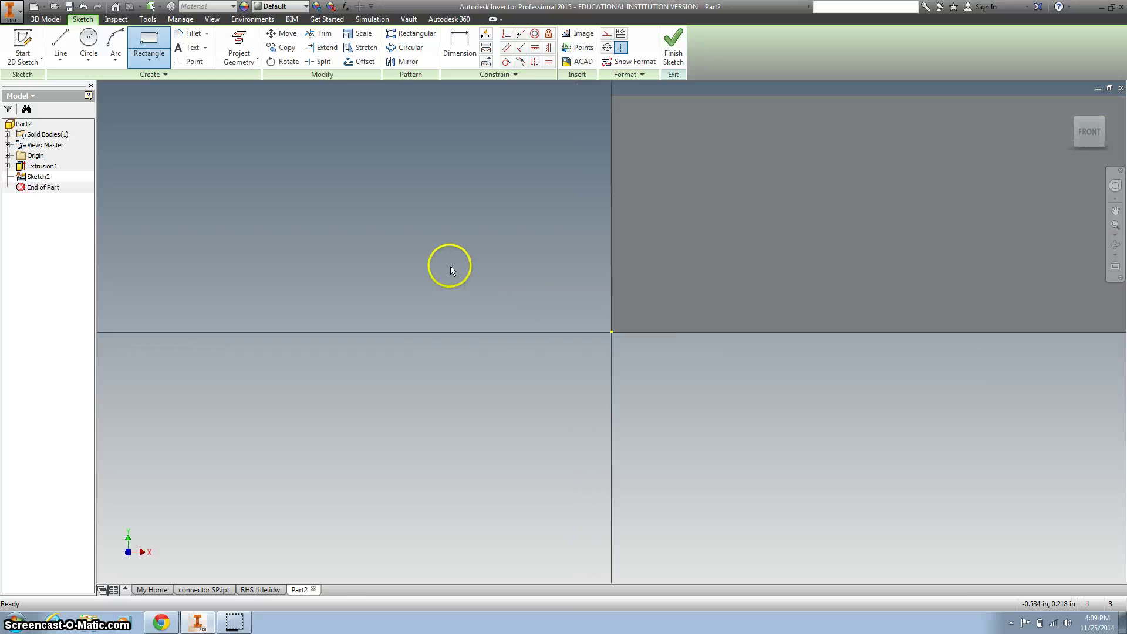
pyautogui.press('F2')
pyautogui.moveTo(452, 265); pyautogui.dragTo(265, 315)
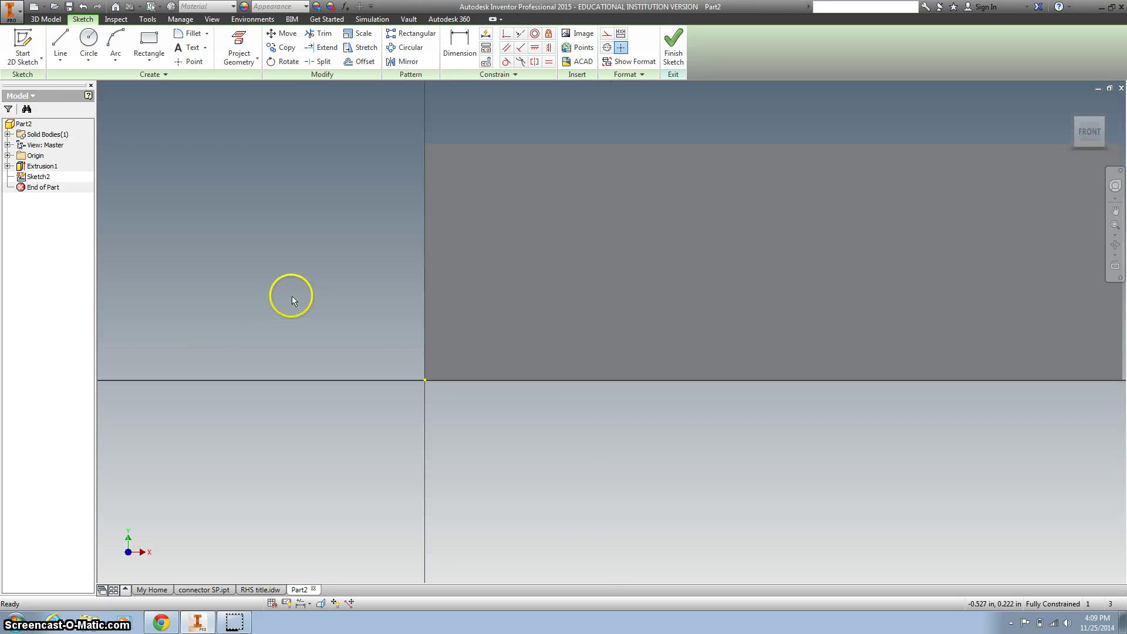
pyautogui.click(254, 49)
pyautogui.click(580, 202)
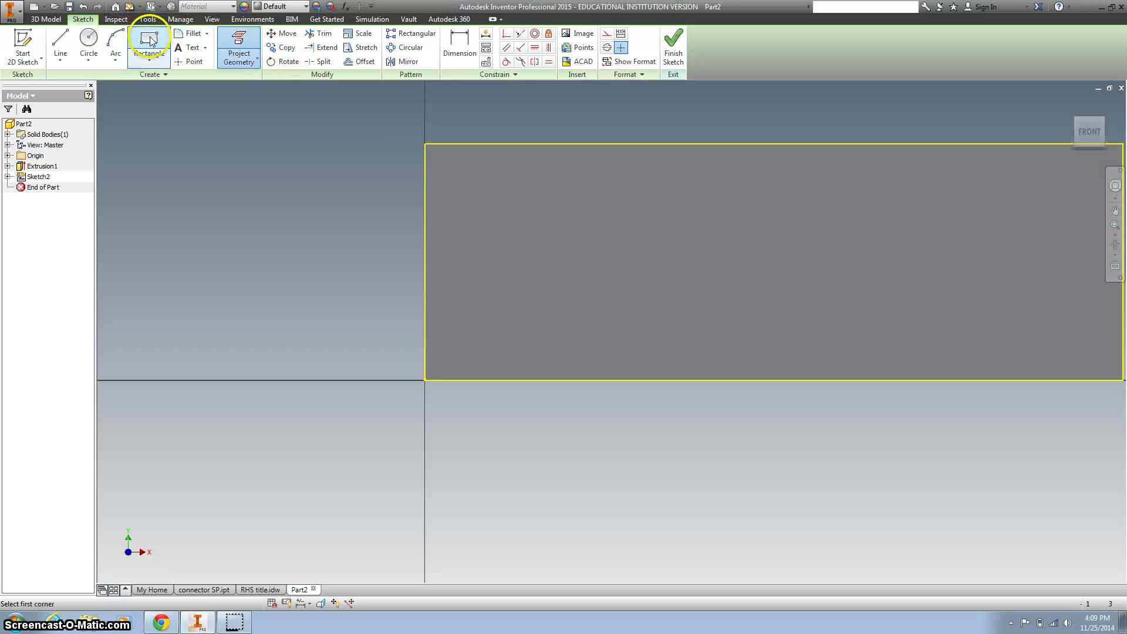
pyautogui.press('F2')
pyautogui.moveTo(584, 229)
pyautogui.mouseDown()
pyautogui.moveTo(299, 282)
pyautogui.moveTo(310, 277)
pyautogui.mouseUp()
# Step: Draw a .310-tall rectangle inside the projected face outline
pyautogui.press('r')
pyautogui.click(236, 231)
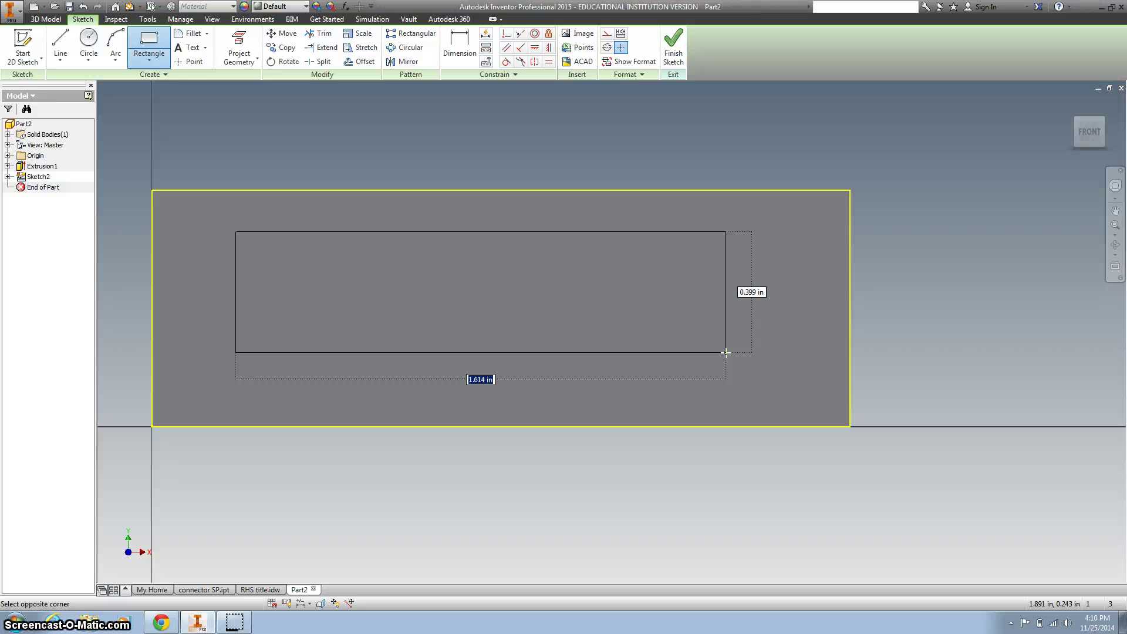
pyautogui.press('Tab')
pyautogui.write('.3')
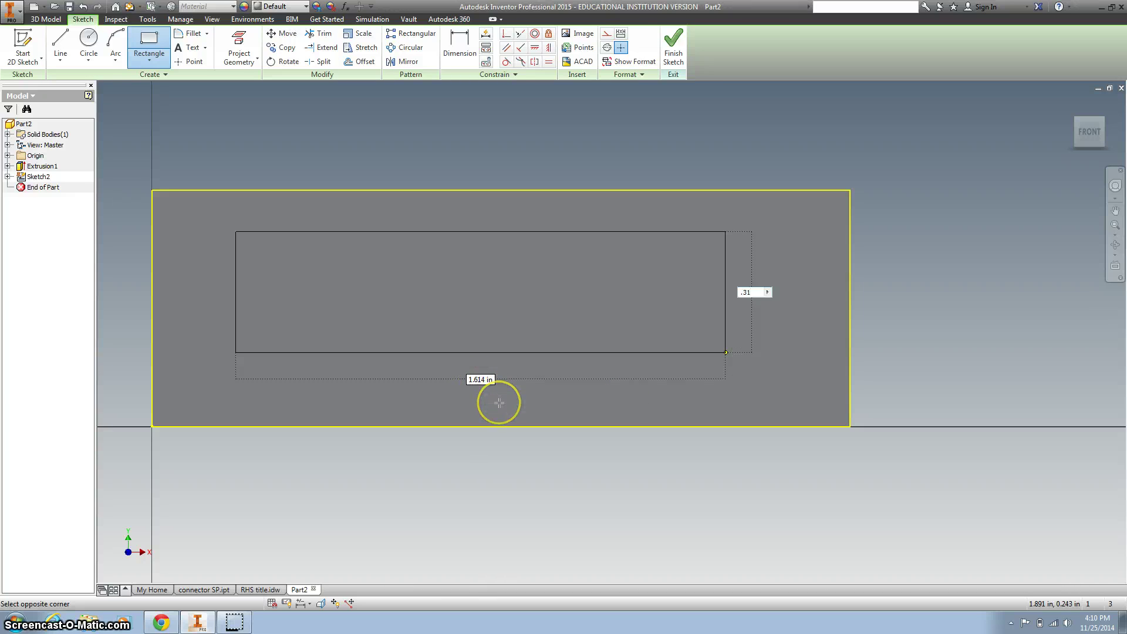
pyautogui.press('Return')
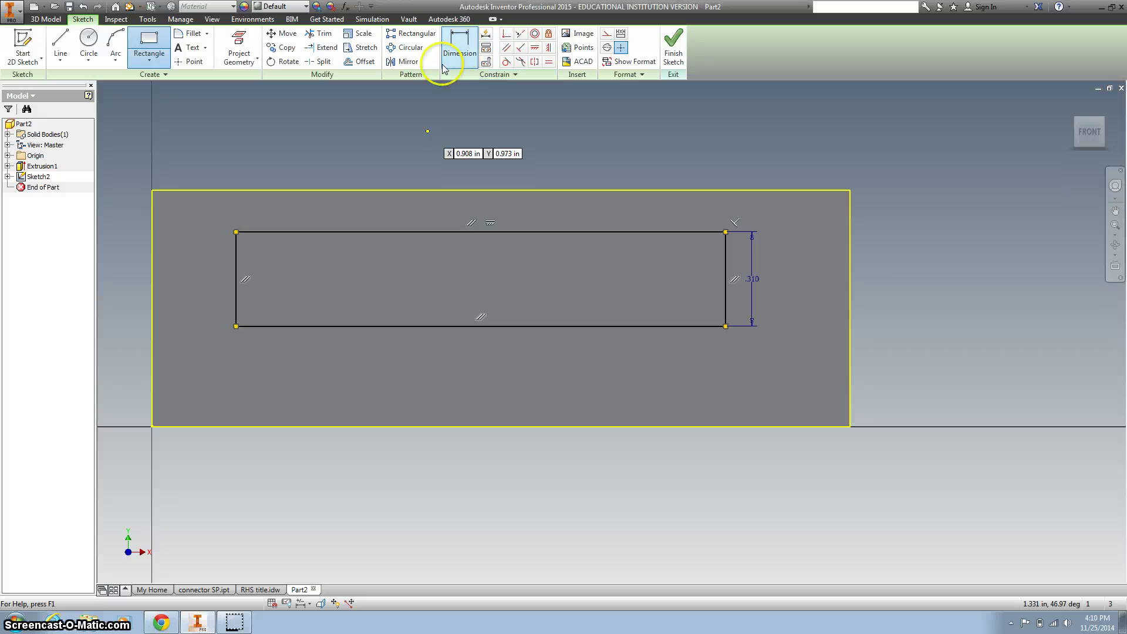
# Step: Dimension the right gap to .34 and set the left gap equal to d5
pyautogui.click(461, 51)
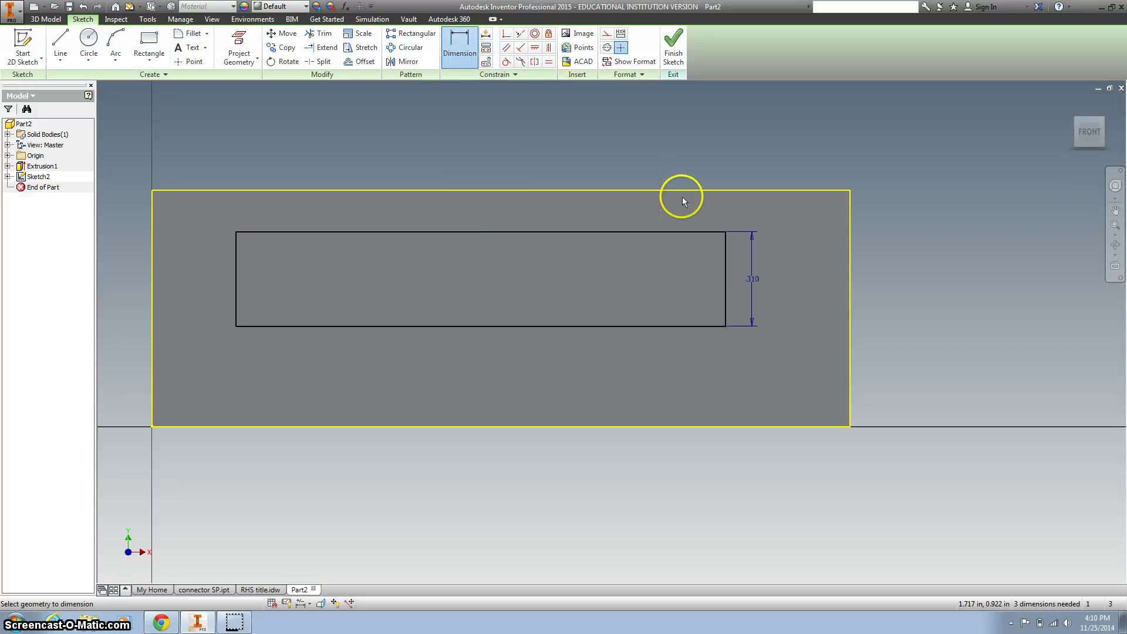
pyautogui.click(725, 259)
pyautogui.click(850, 256)
pyautogui.click(799, 140)
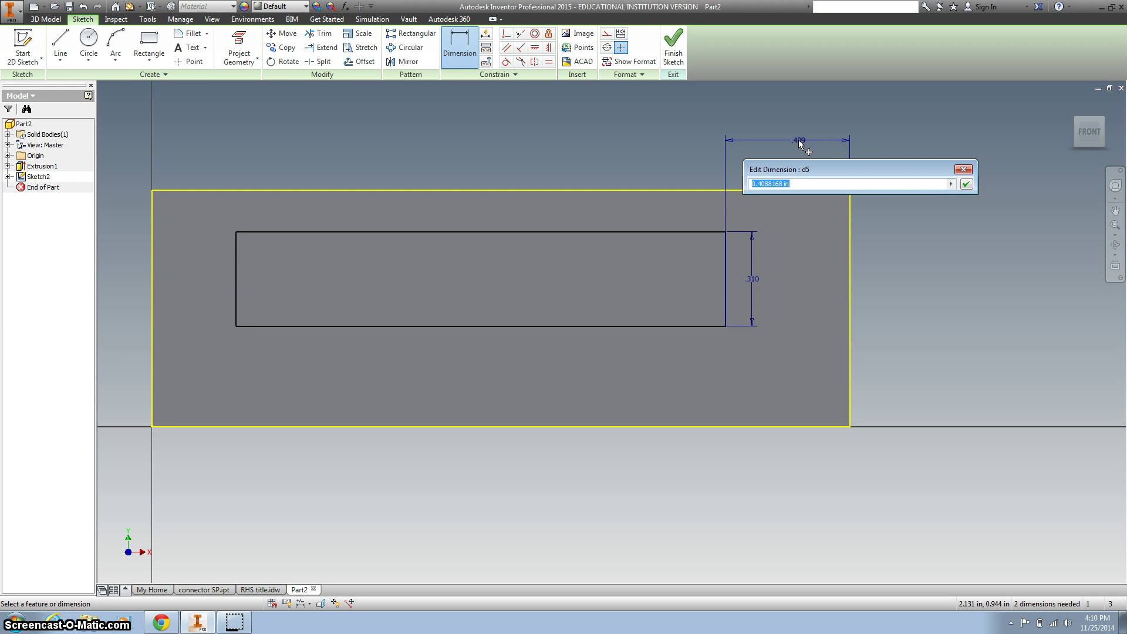
pyautogui.write('.34')
pyautogui.press('Return')
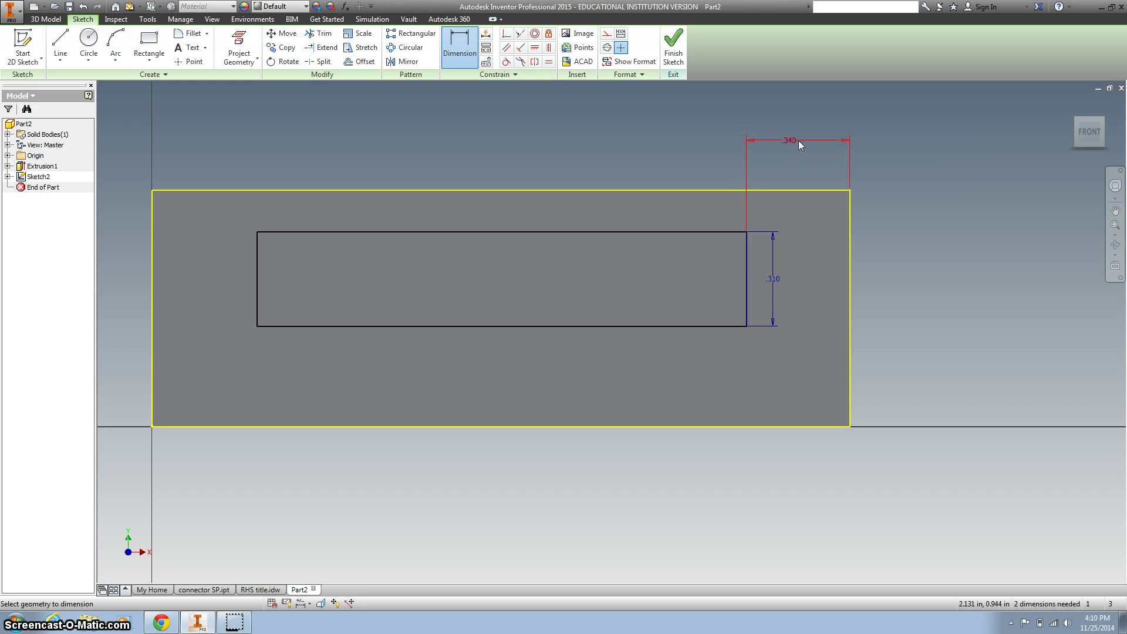
pyautogui.click(257, 273)
pyautogui.click(153, 269)
pyautogui.click(202, 132)
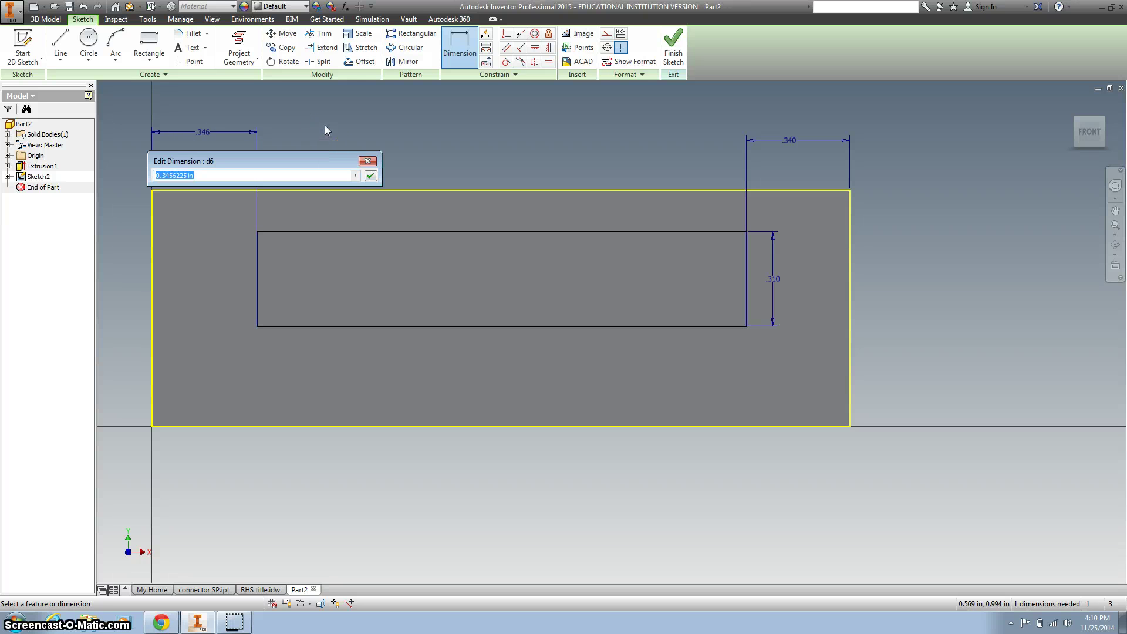
pyautogui.write('=')
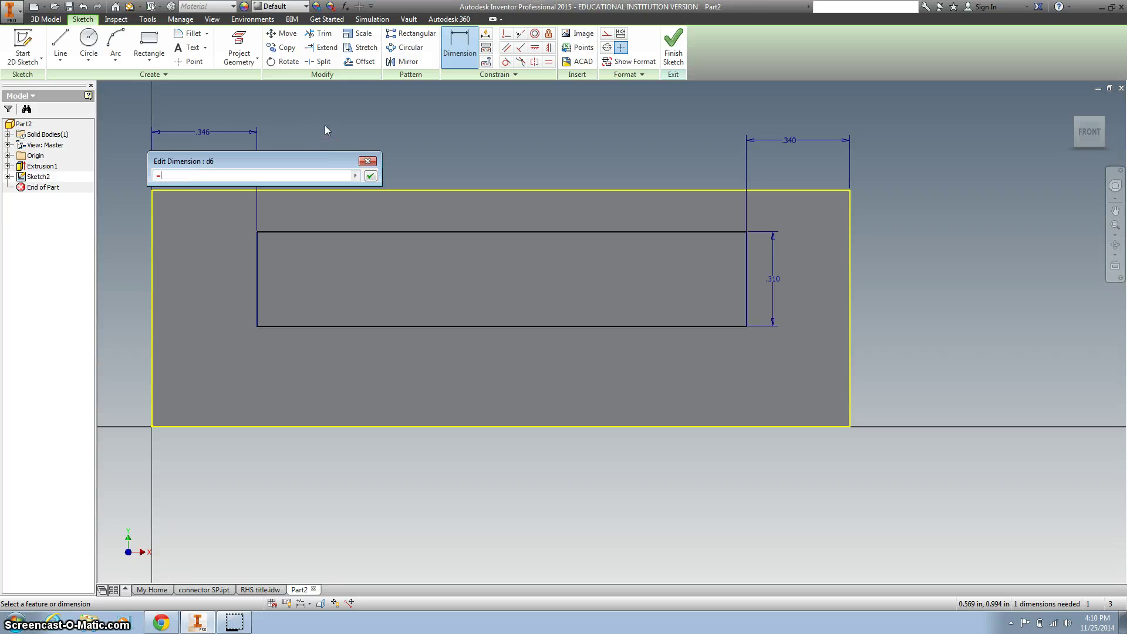
pyautogui.click(792, 144)
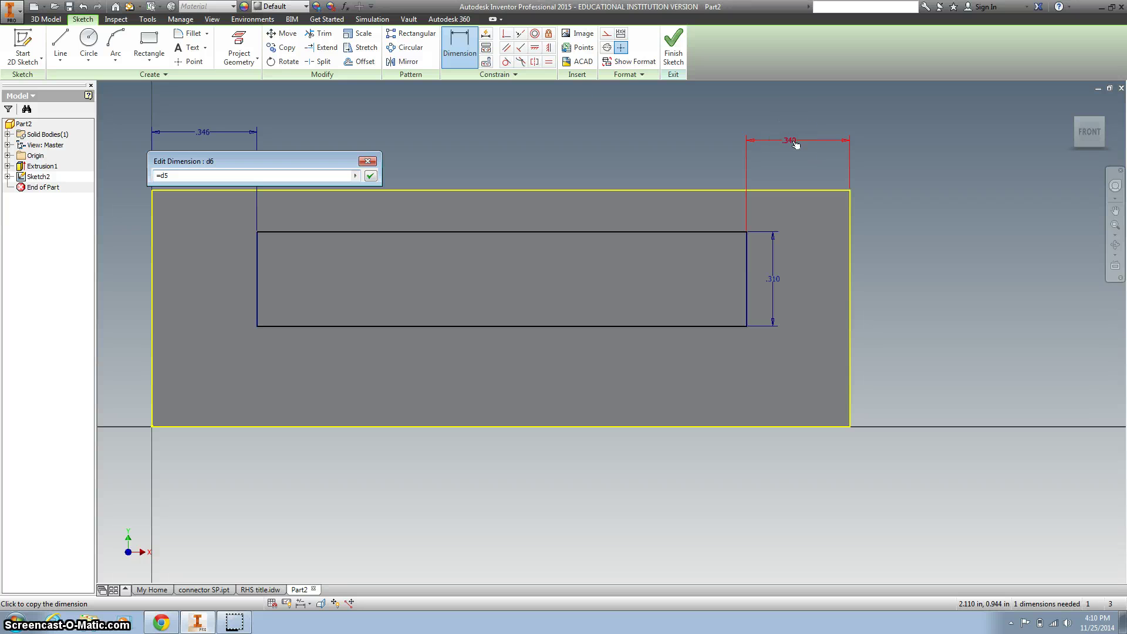
pyautogui.press('Return')
# Step: Dimension the rectangle's top edge .235 in below the block's top edge
pyautogui.click(586, 183)
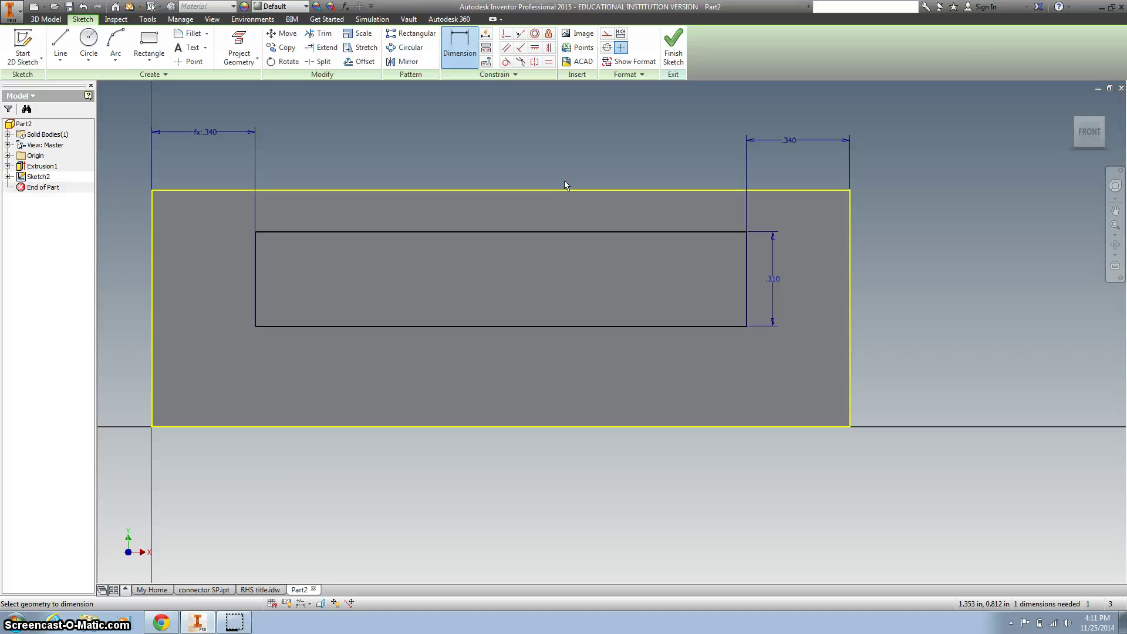
pyautogui.click(649, 168)
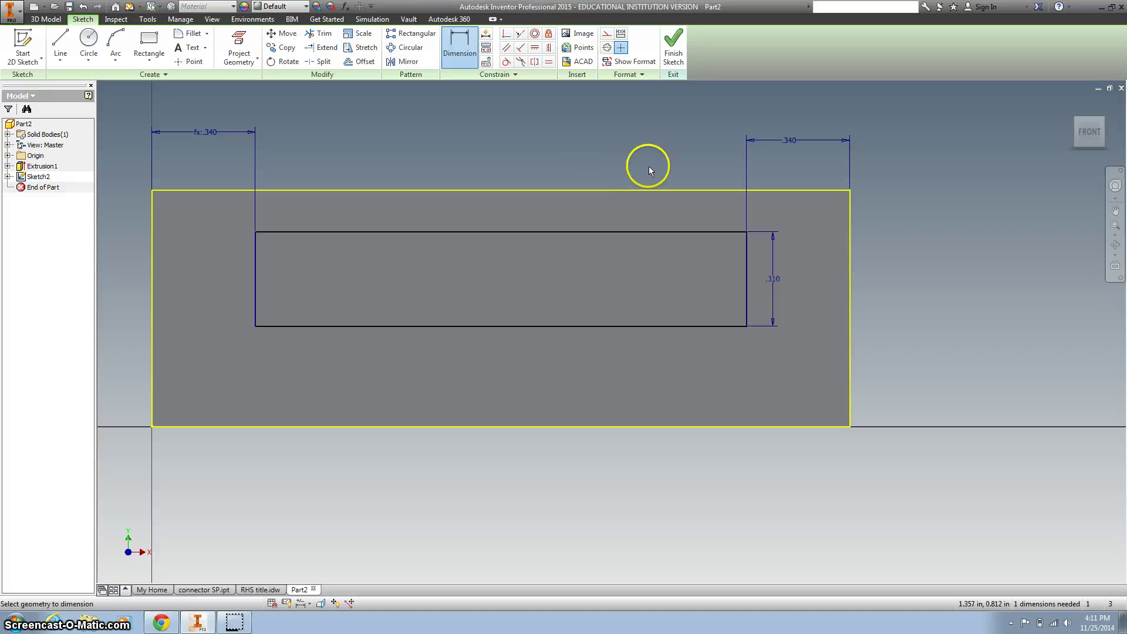
pyautogui.click(677, 230)
pyautogui.click(679, 189)
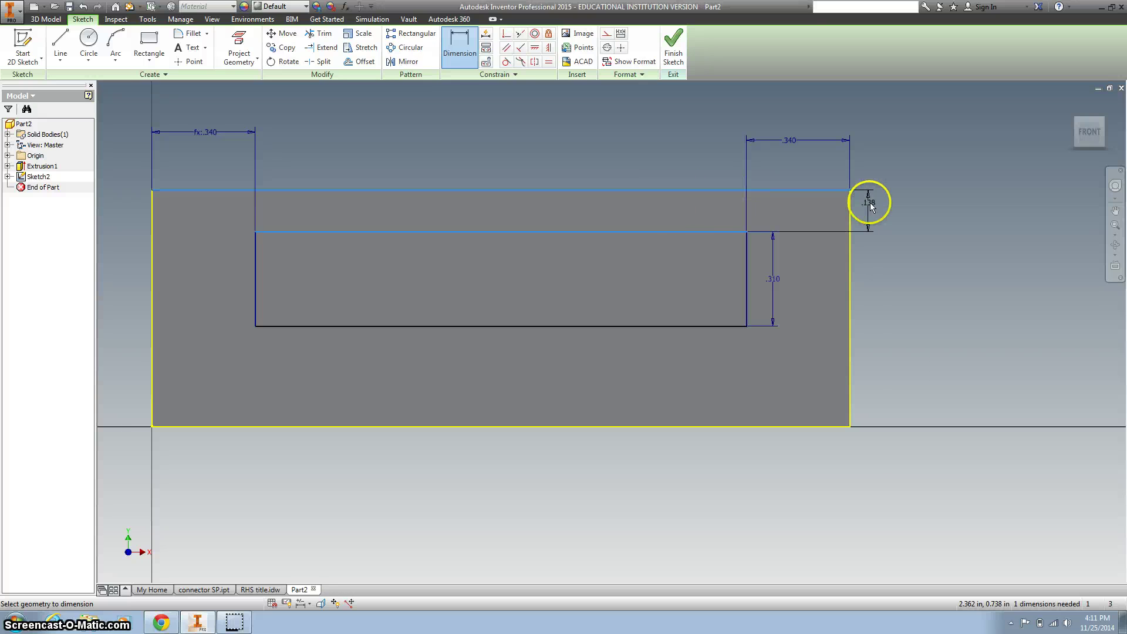
pyautogui.click(879, 202)
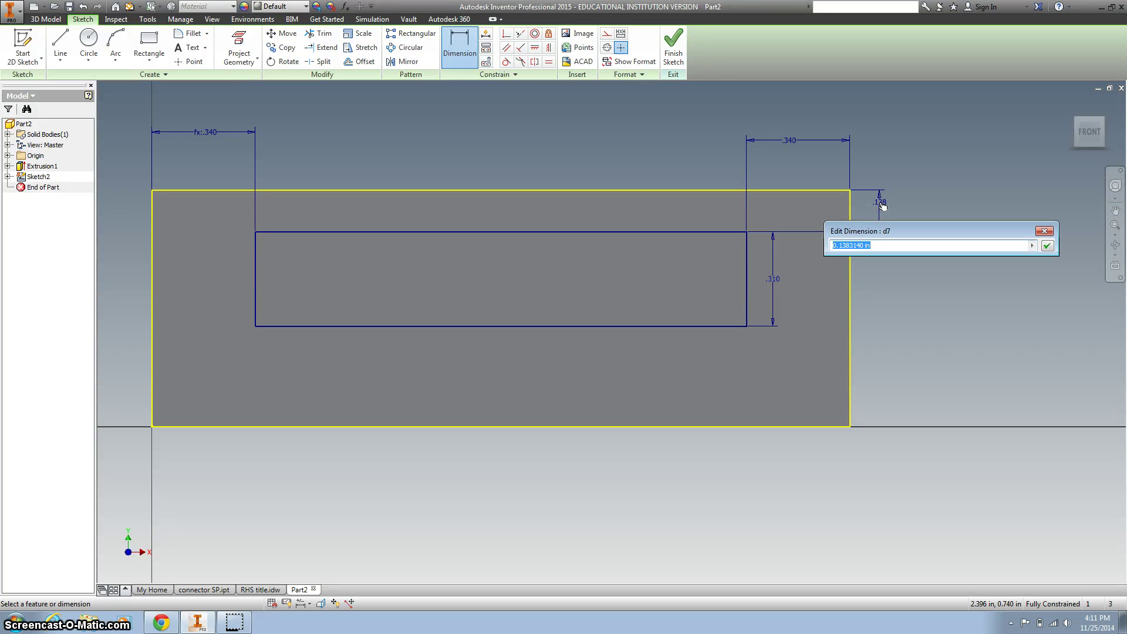
pyautogui.write('.235')
pyautogui.press('Return')
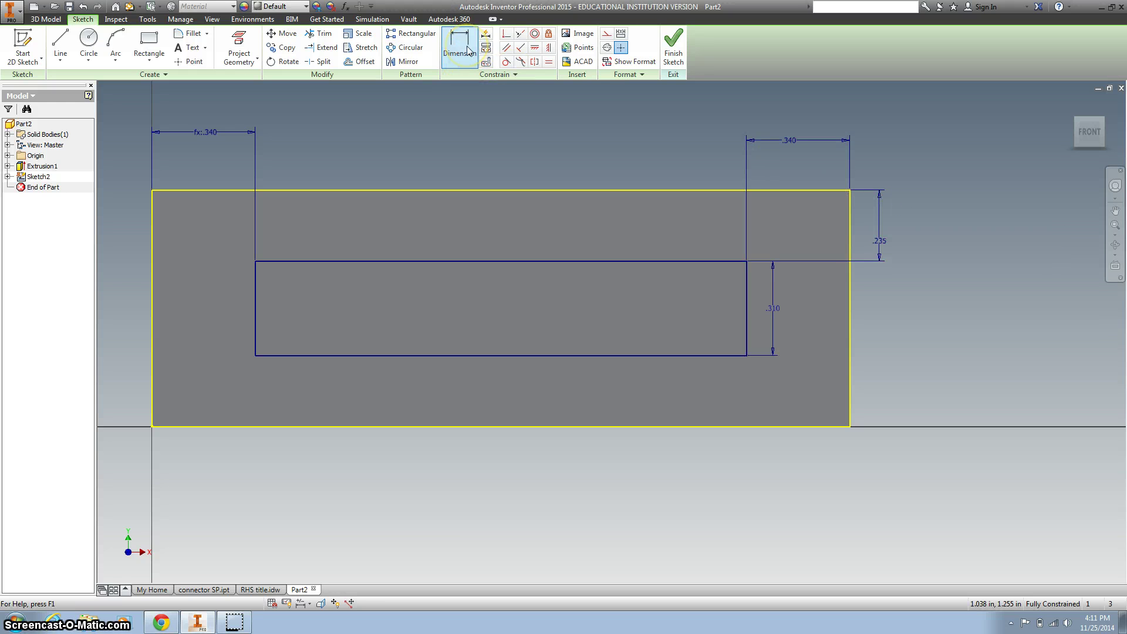
# Step: Finish the sketch and cut the inner rectangle 0.33 in into the block
pyautogui.click(674, 42)
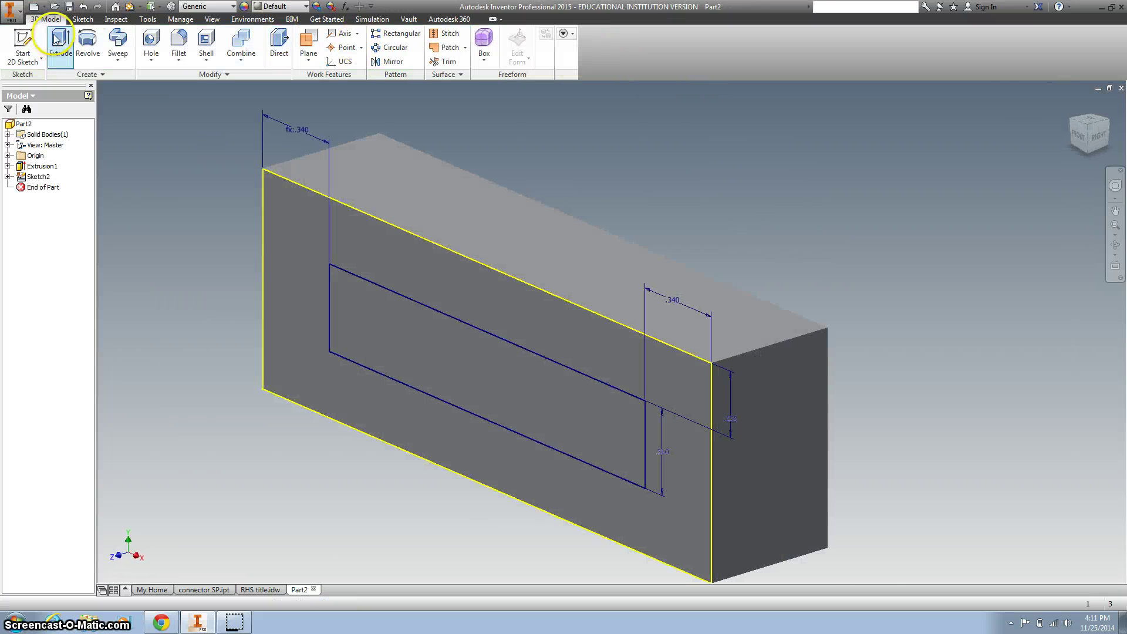
pyautogui.click(58, 39)
pyautogui.click(450, 348)
pyautogui.click(237, 192)
pyautogui.click(190, 172)
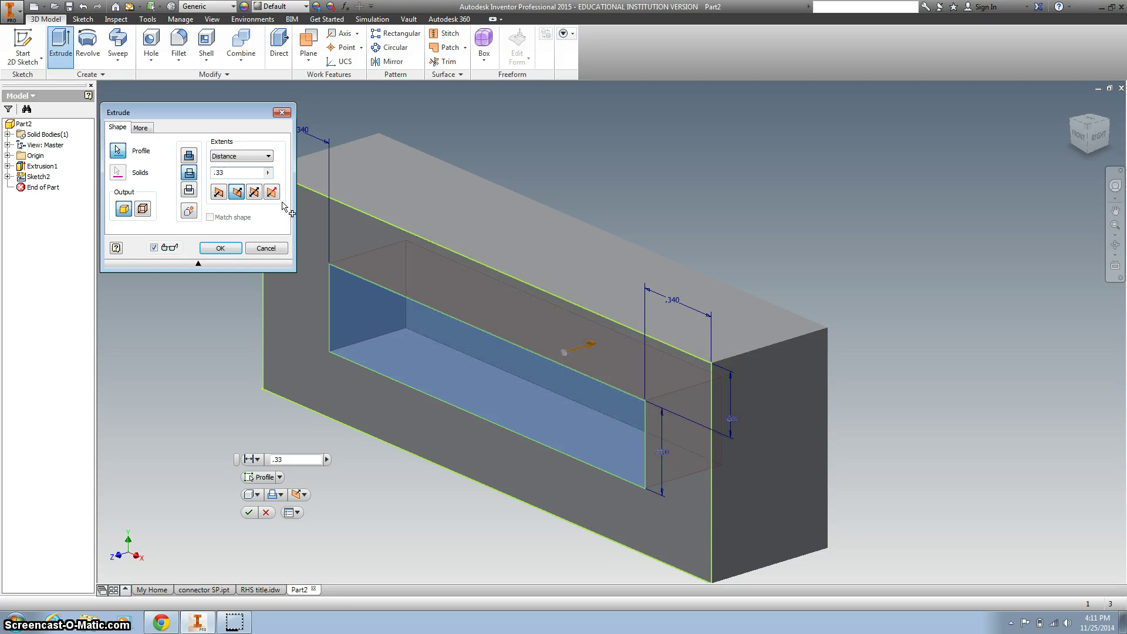
pyautogui.press('Return')
pyautogui.click(257, 149)
pyautogui.click(179, 47)
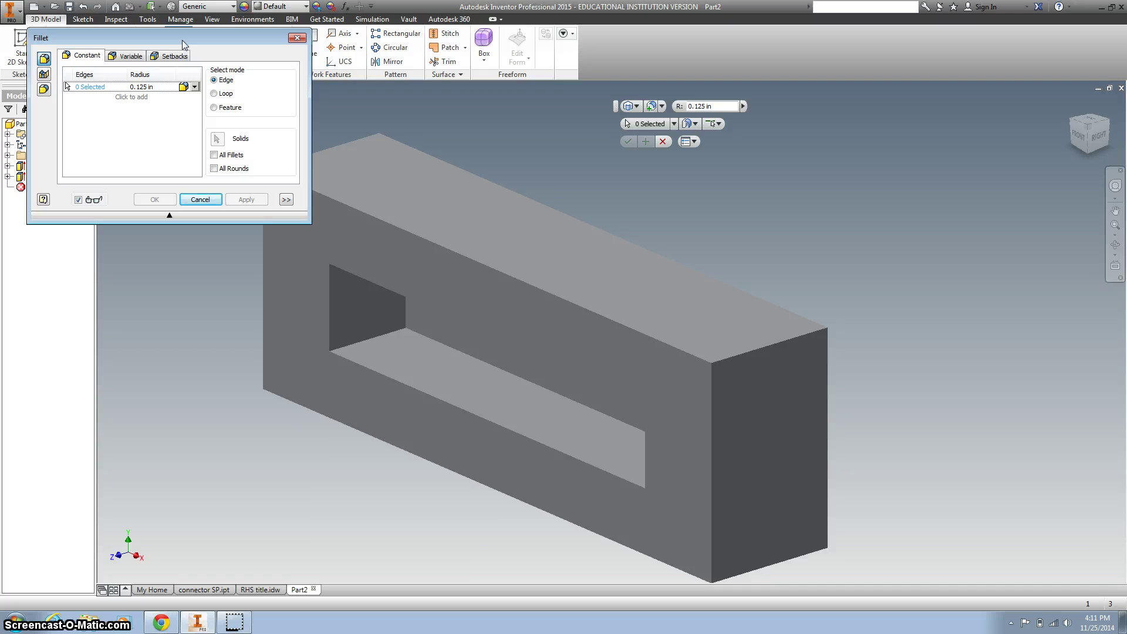
# Step: Fillet the top and bottom edges at both block ends with a .1 in radius
pyautogui.click(730, 107)
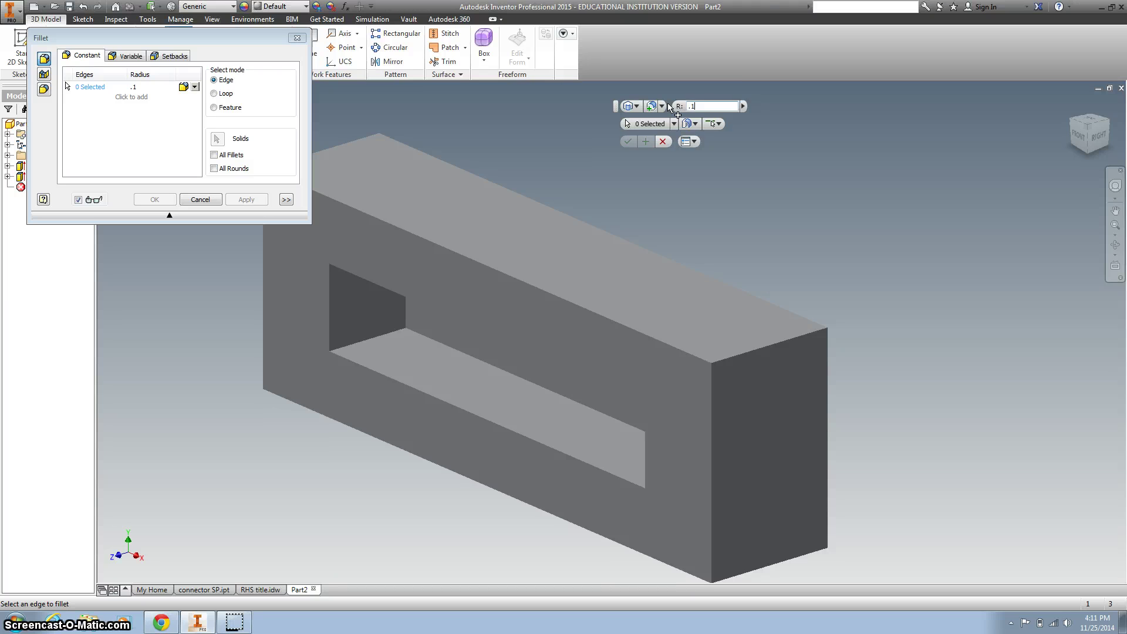
pyautogui.click(765, 348)
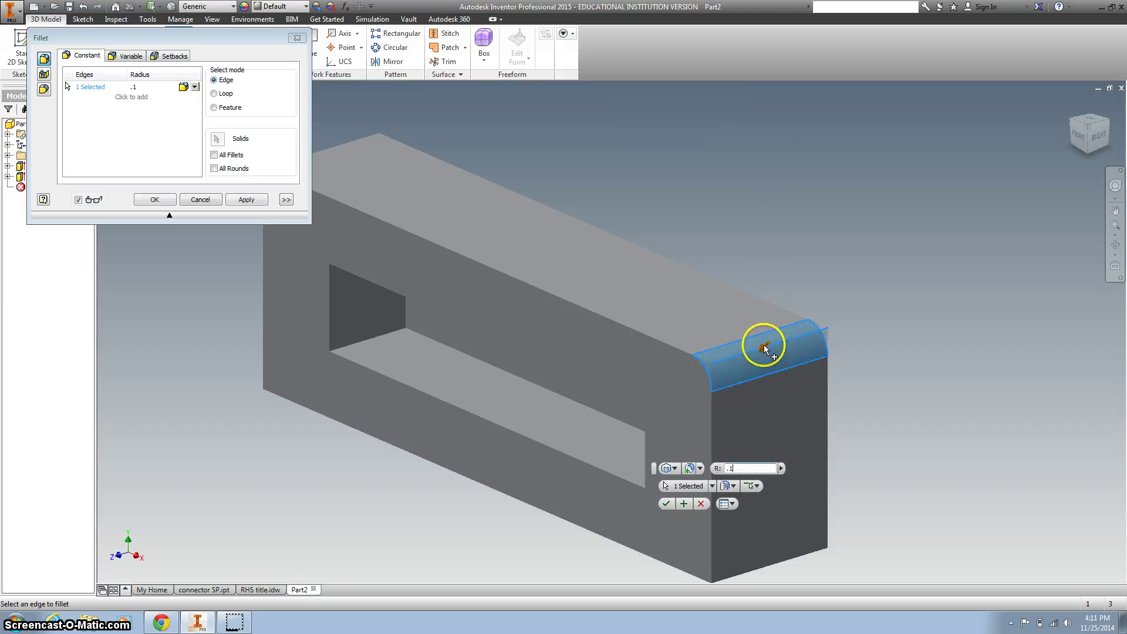
pyautogui.click(780, 556)
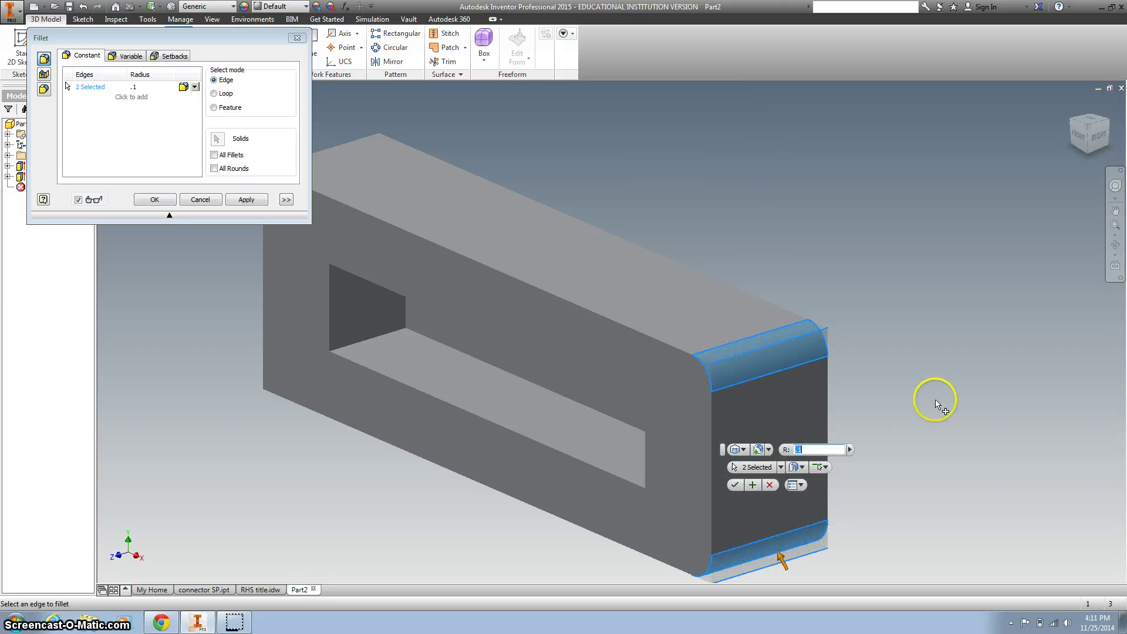
pyautogui.click(1072, 124)
pyautogui.click(1072, 124)
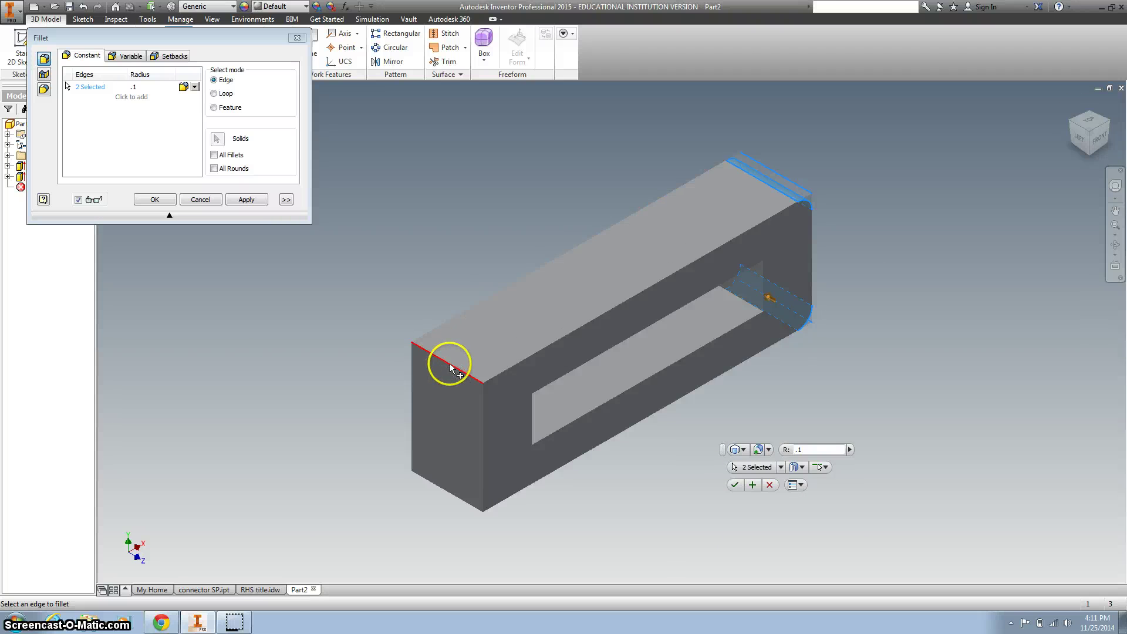
pyautogui.click(451, 369)
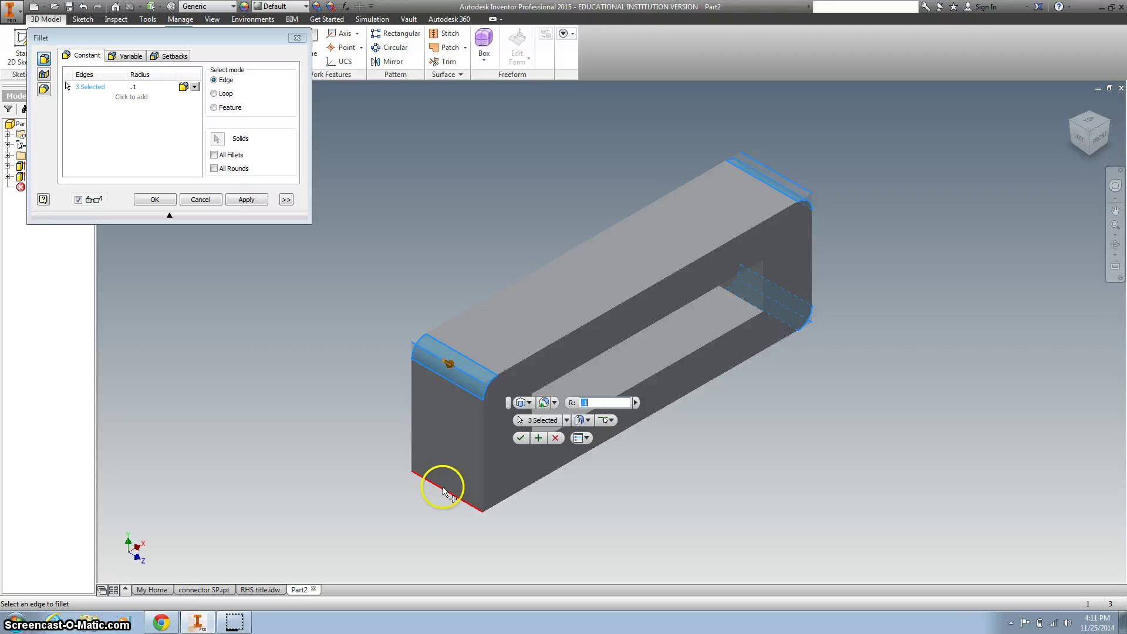
pyautogui.click(444, 492)
pyautogui.click(521, 438)
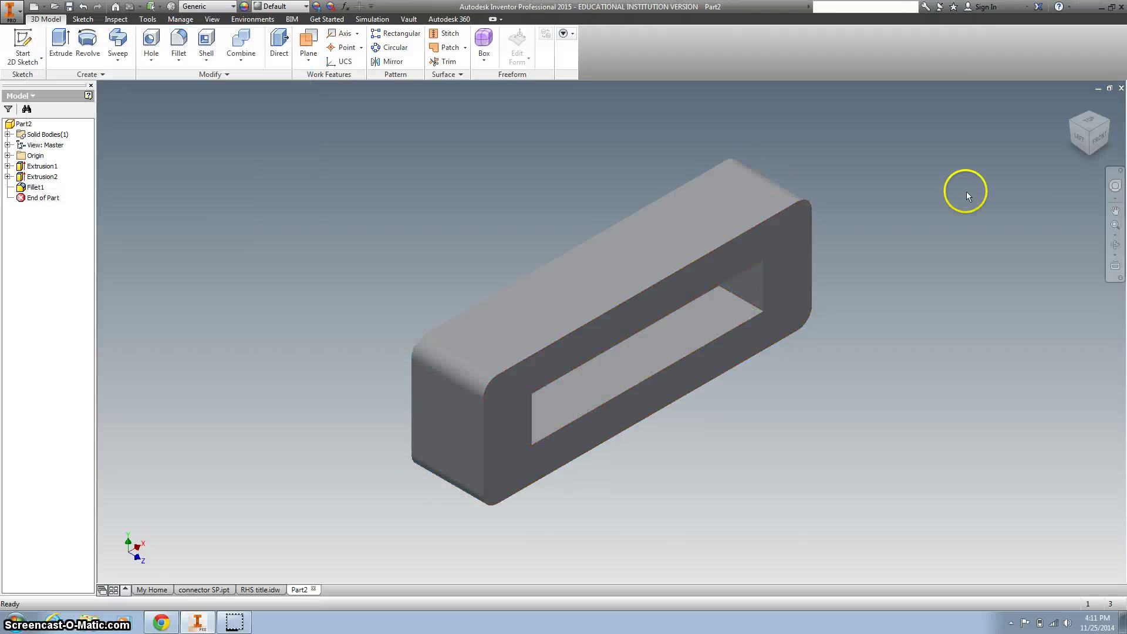
# Step: Turn the model from the home view to the back and select its back face
pyautogui.click(1071, 105)
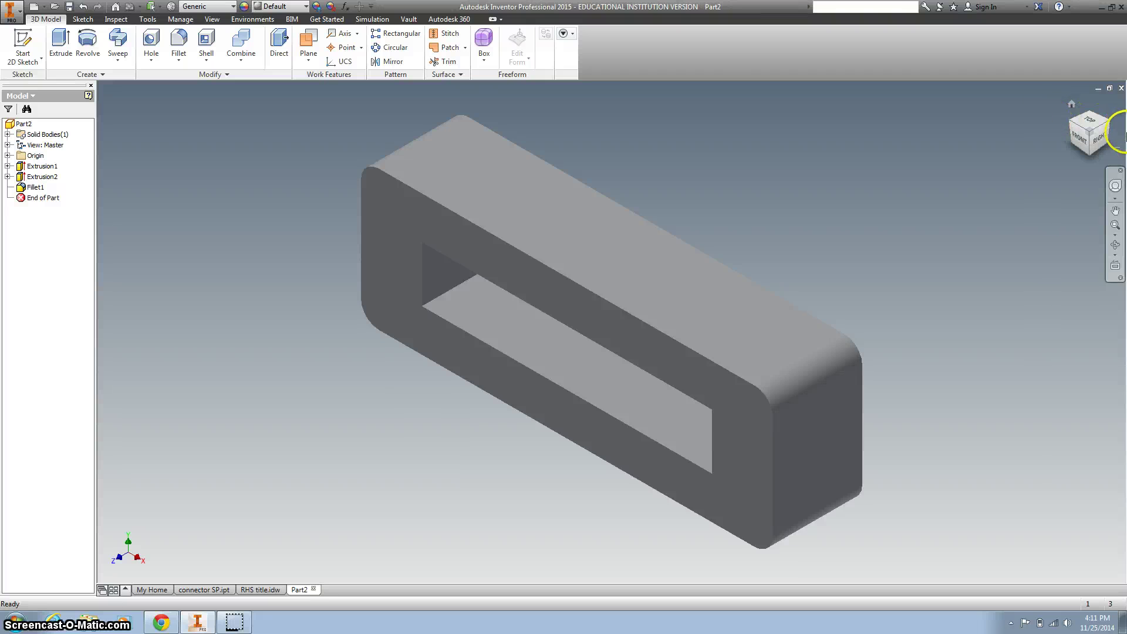
pyautogui.click(1107, 125)
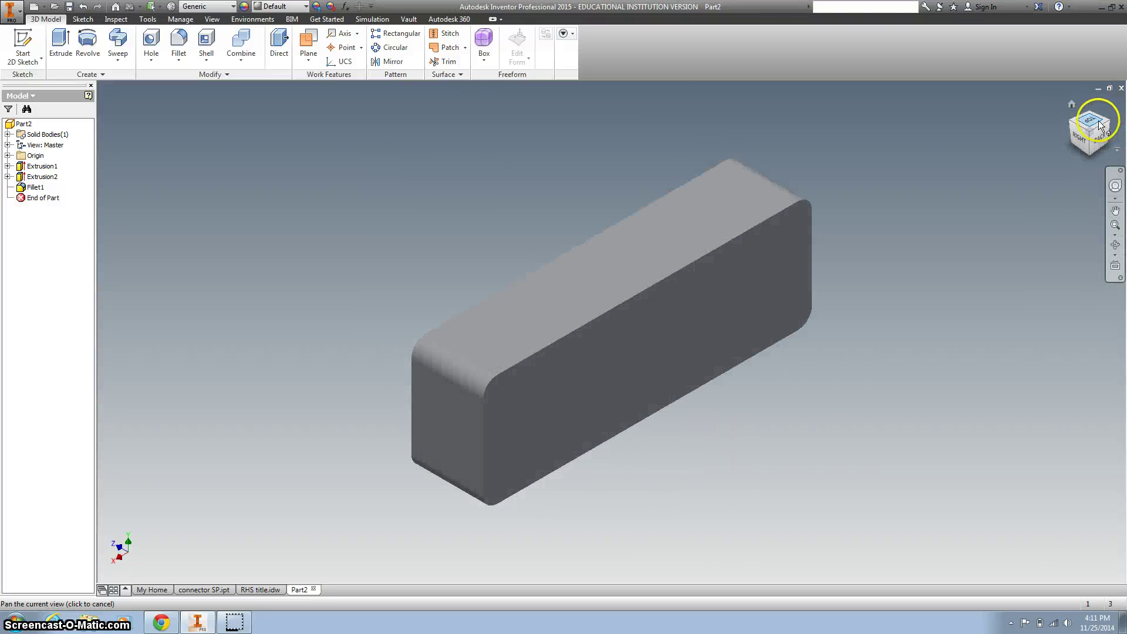
pyautogui.click(692, 326)
# Step: Sketch on the back face, project its rounded outline, and draw a rectangle inside
pyautogui.click(742, 318)
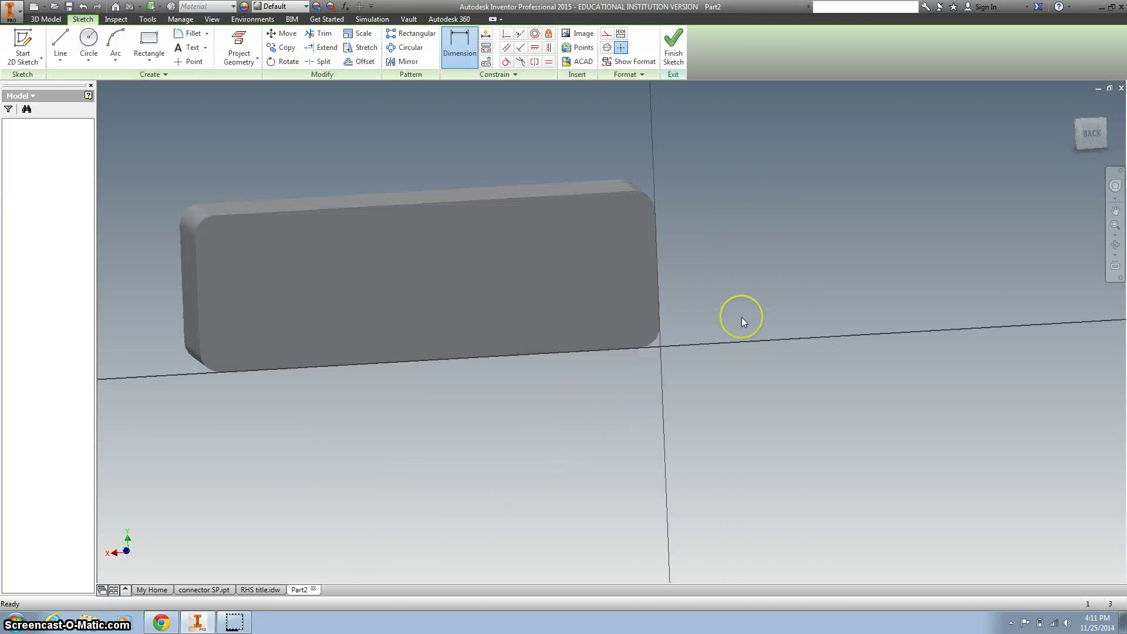
pyautogui.click(239, 38)
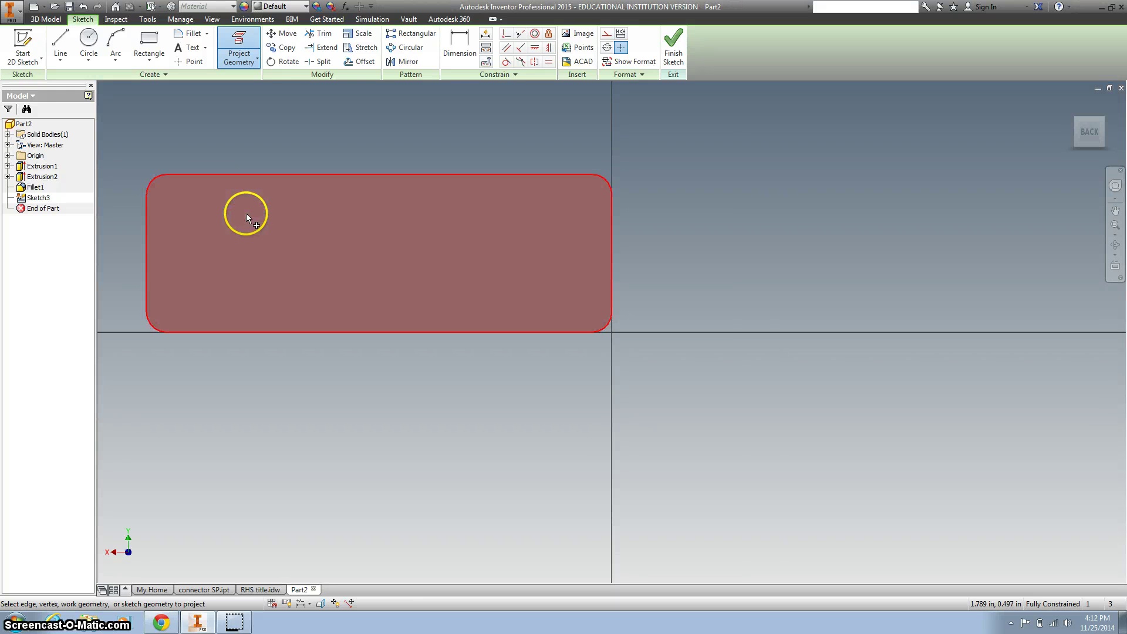
pyautogui.click(252, 196)
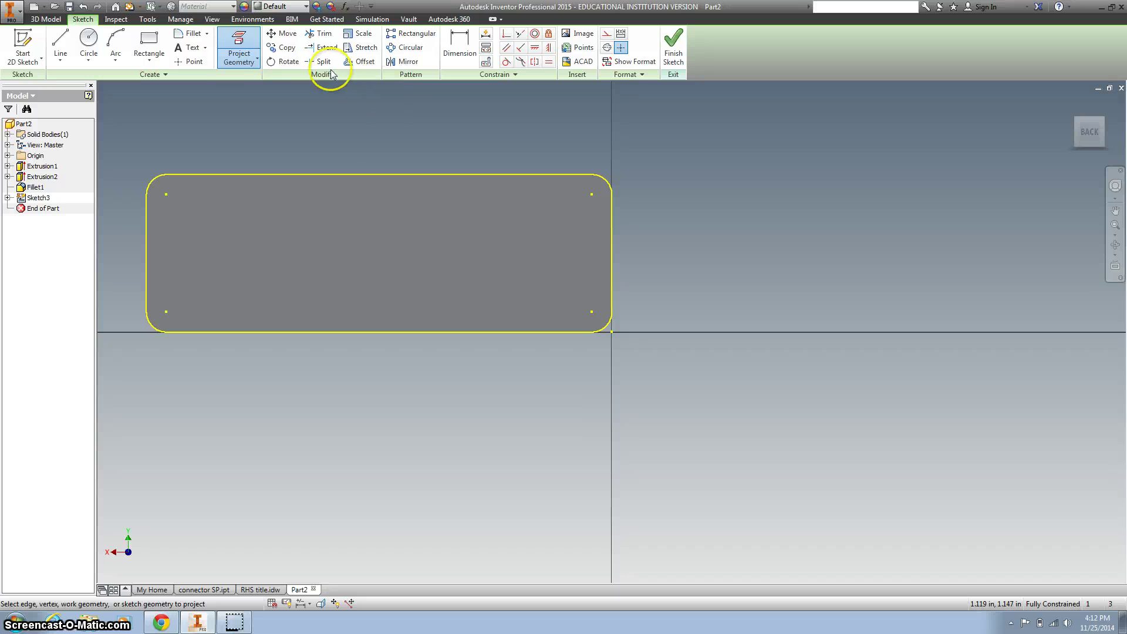
pyautogui.click(149, 42)
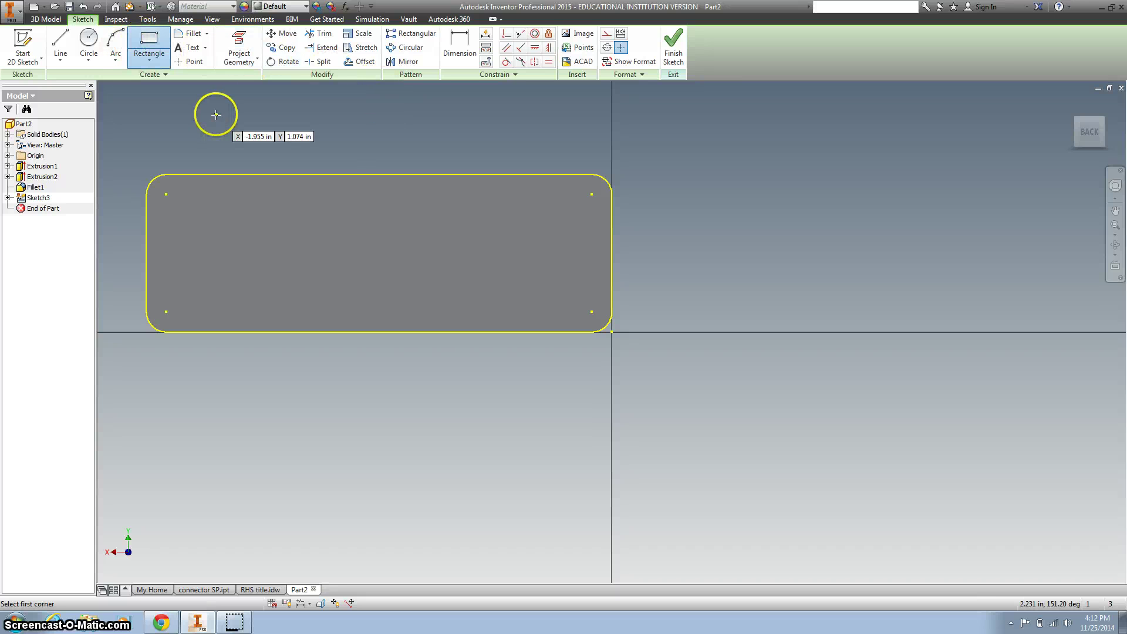
pyautogui.click(206, 230)
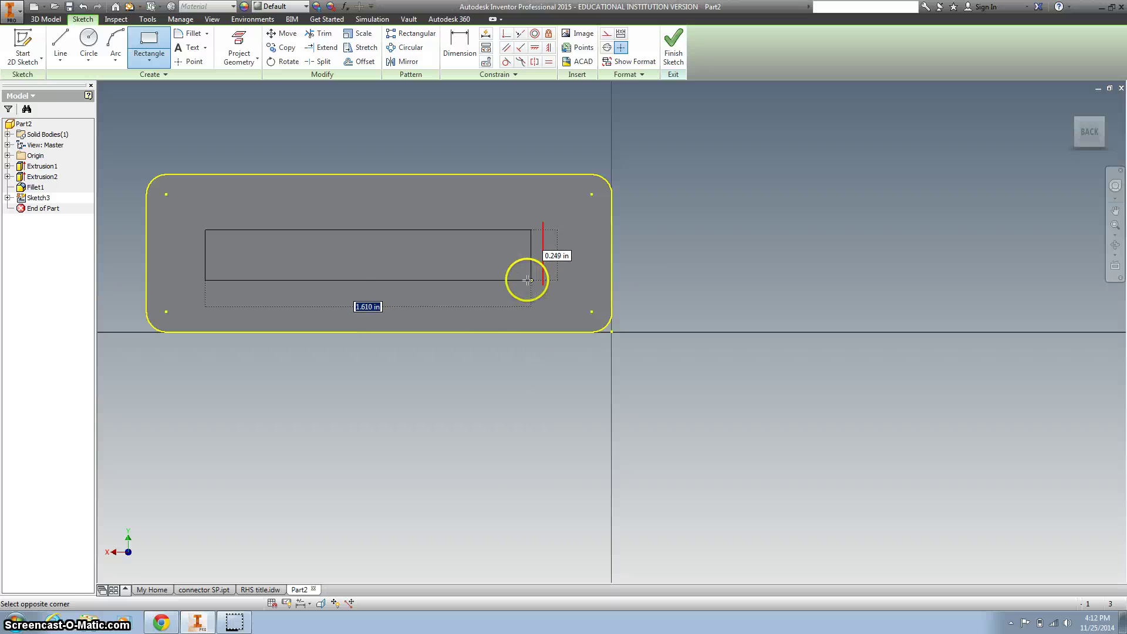
pyautogui.click(520, 272)
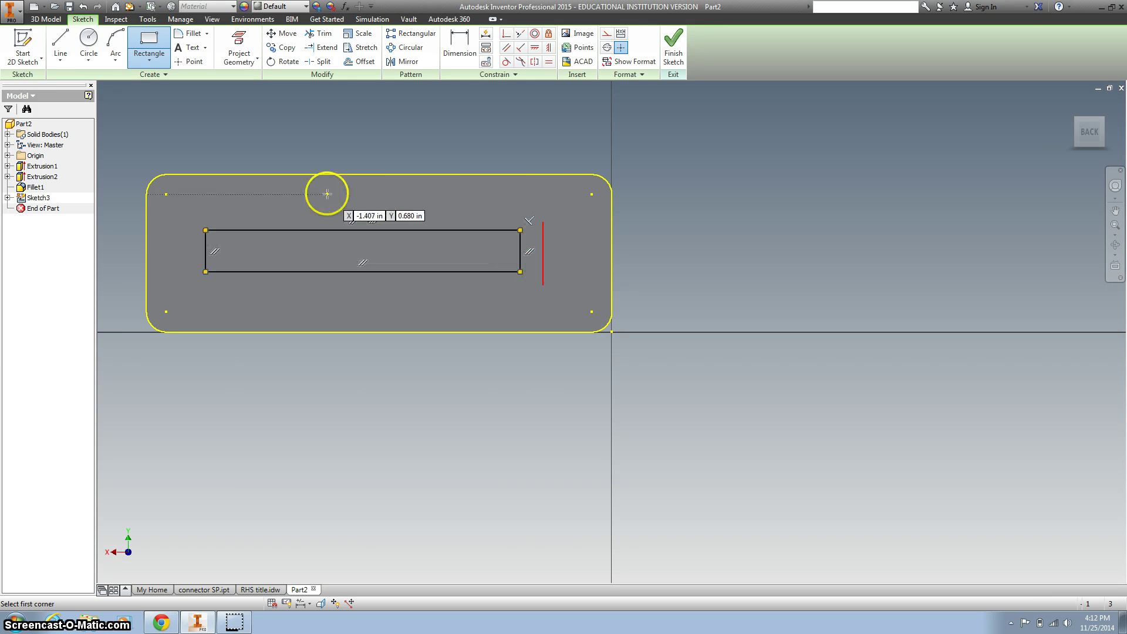
# Step: Dimension the rectangle's top edge .277 below the block's top edge
pyautogui.click(473, 52)
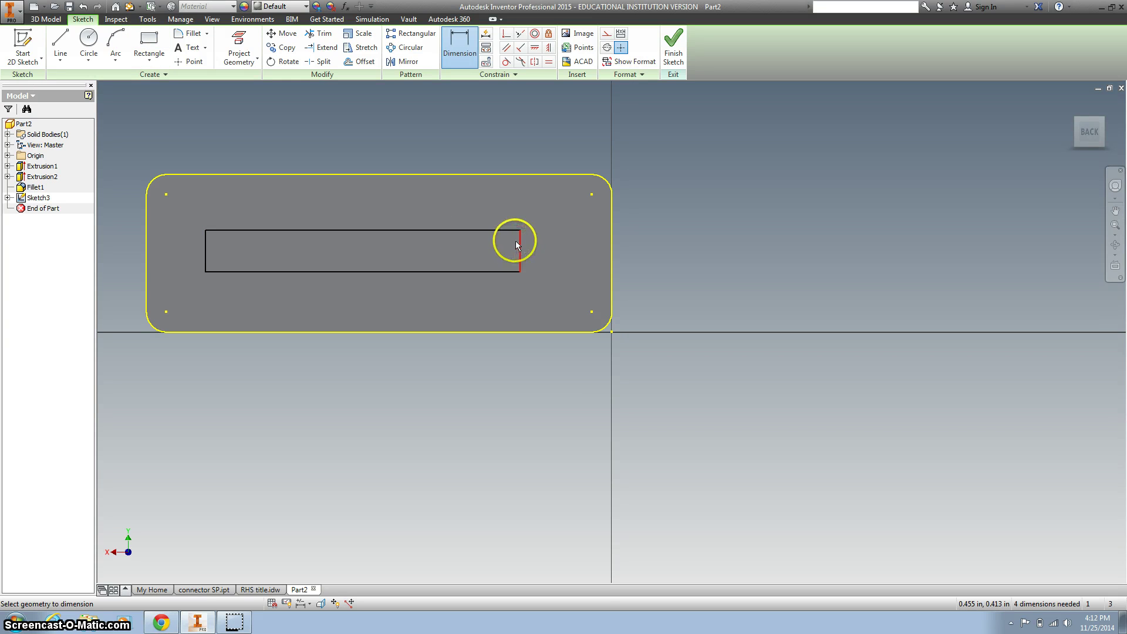
pyautogui.click(502, 231)
pyautogui.click(503, 175)
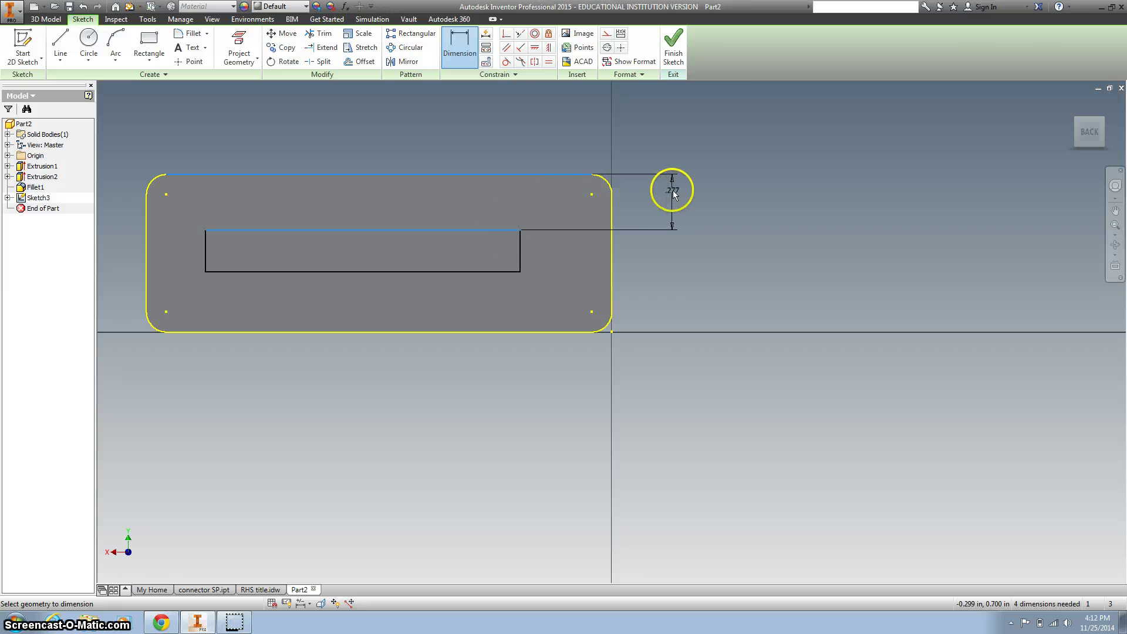
pyautogui.click(672, 189)
pyautogui.click(841, 235)
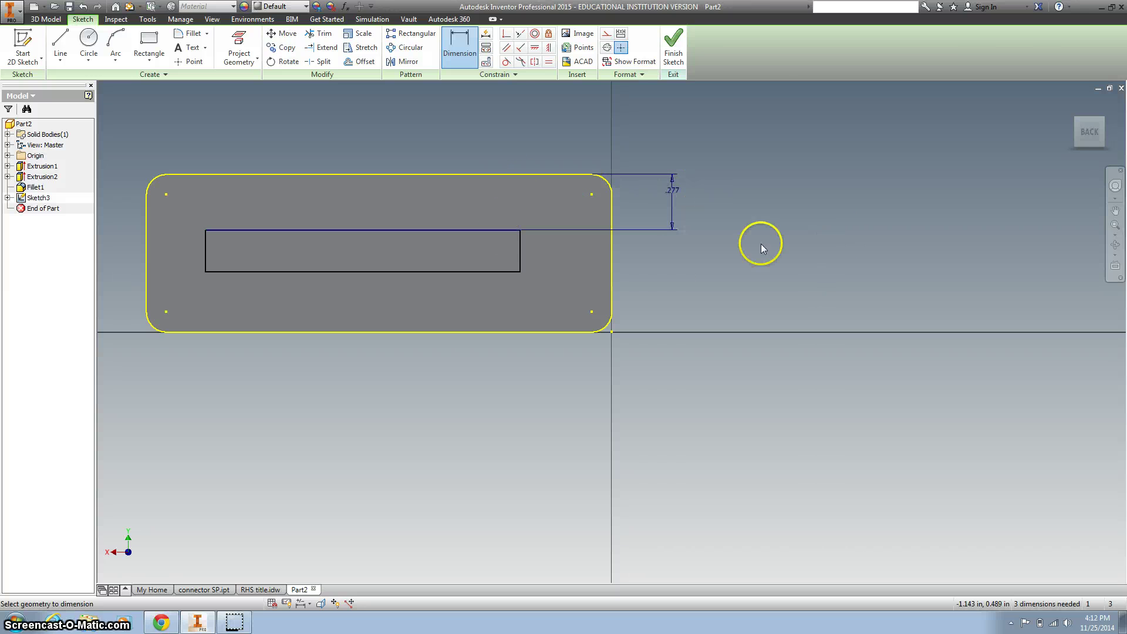
# Step: Dimension the rectangle's bottom edge .297 above the block's bottom edge
pyautogui.click(489, 272)
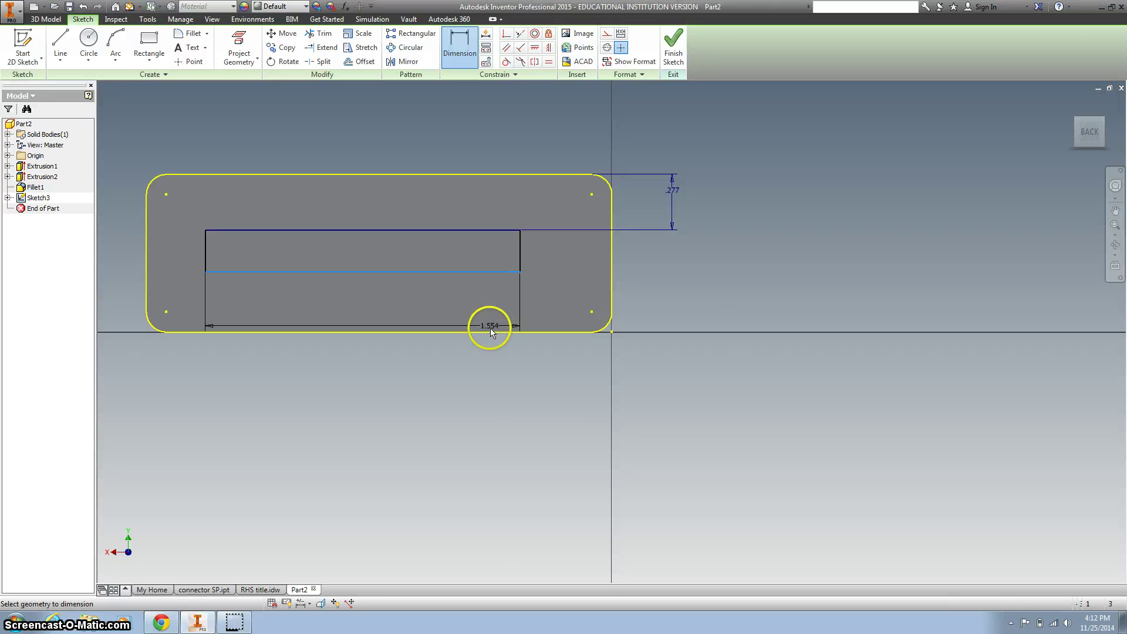
pyautogui.click(496, 332)
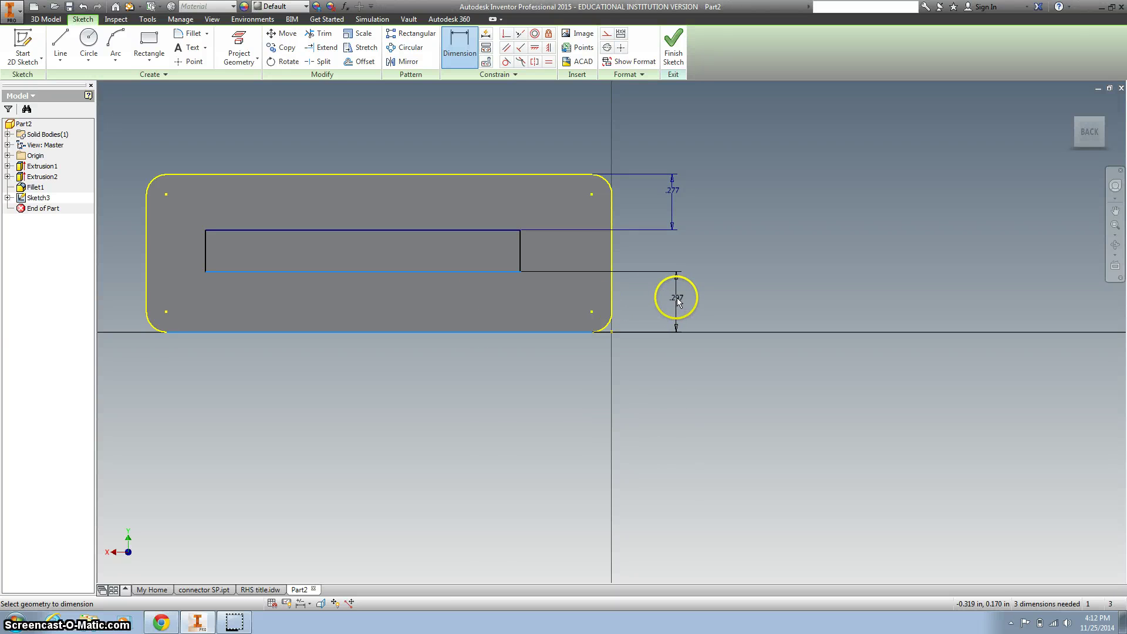
pyautogui.click(674, 297)
pyautogui.click(843, 342)
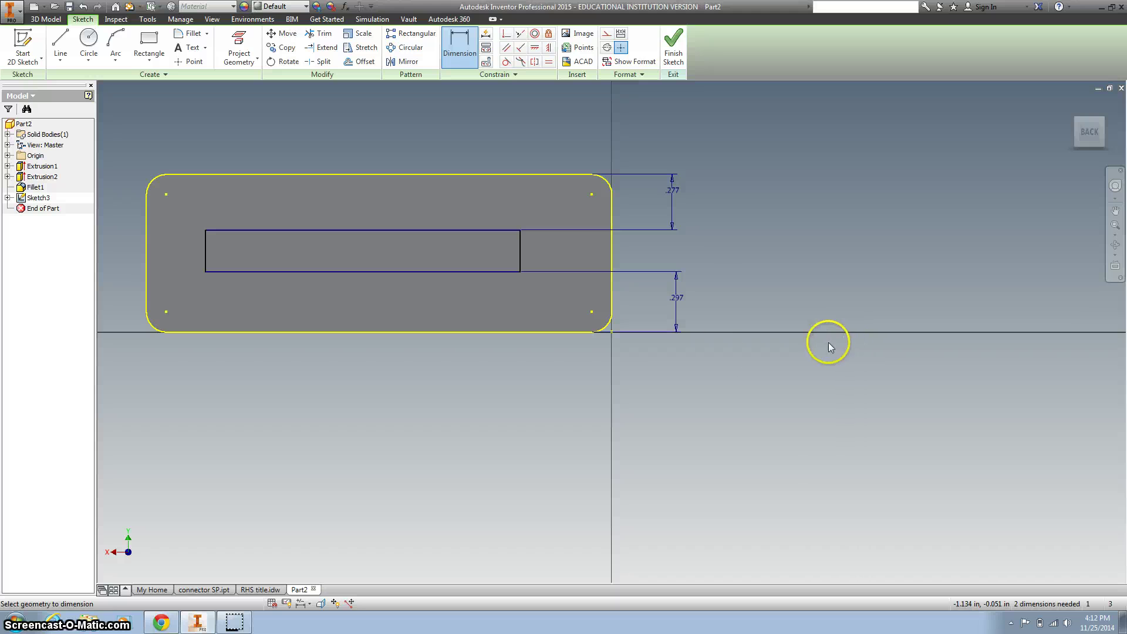
pyautogui.moveTo(234, 621)
pyautogui.press('Escape')
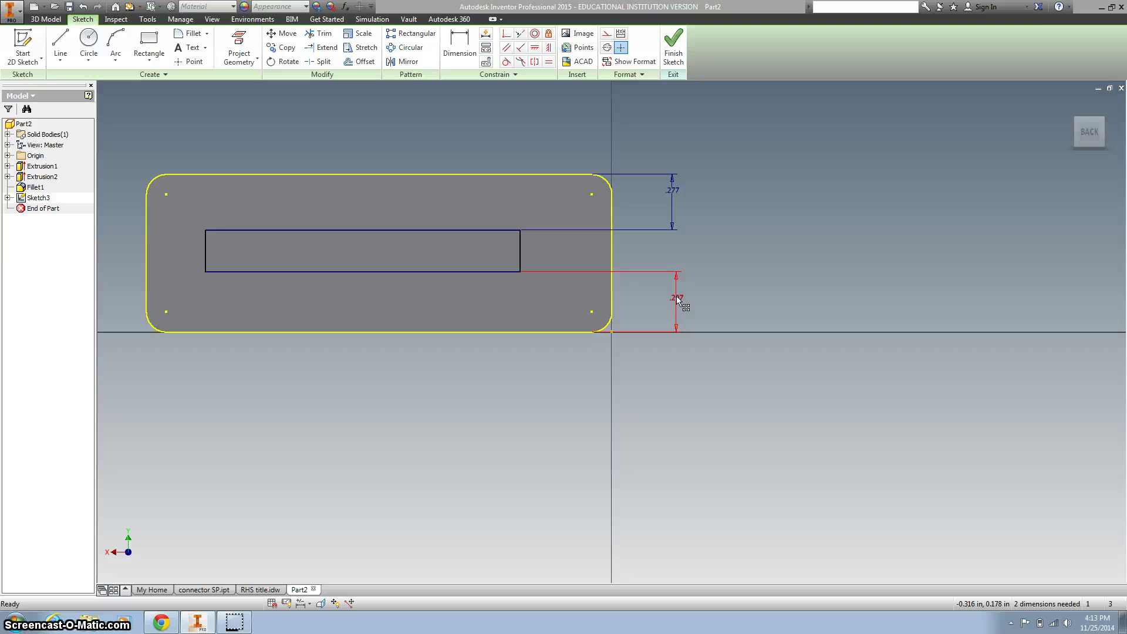
# Step: Delete the extra .297 bottom-offset dimension
pyautogui.press('Delete')
pyautogui.click(597, 106)
pyautogui.click(473, 43)
pyautogui.click(502, 182)
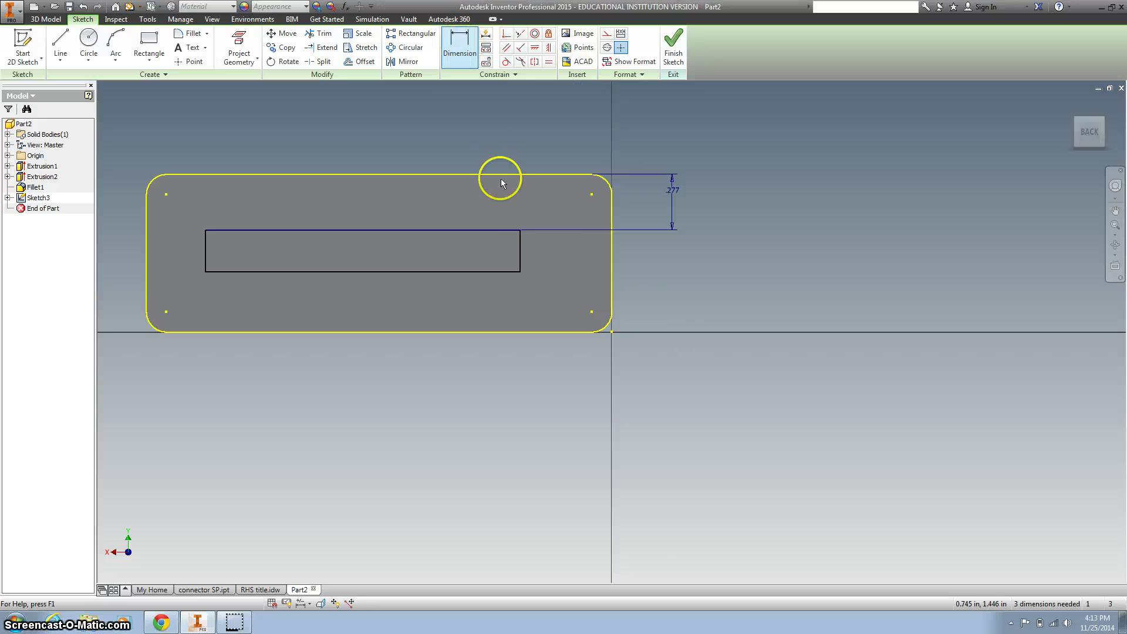
# Step: Dimension the rectangle's right edge to a .670 height
pyautogui.click(519, 246)
pyautogui.click(559, 252)
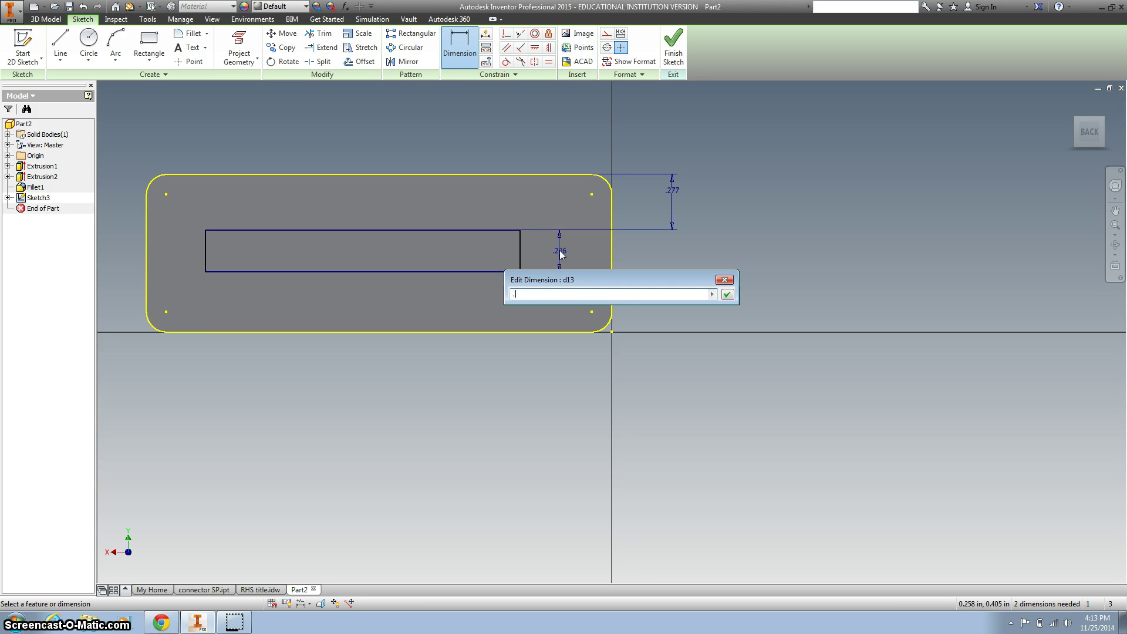
pyautogui.press('Return')
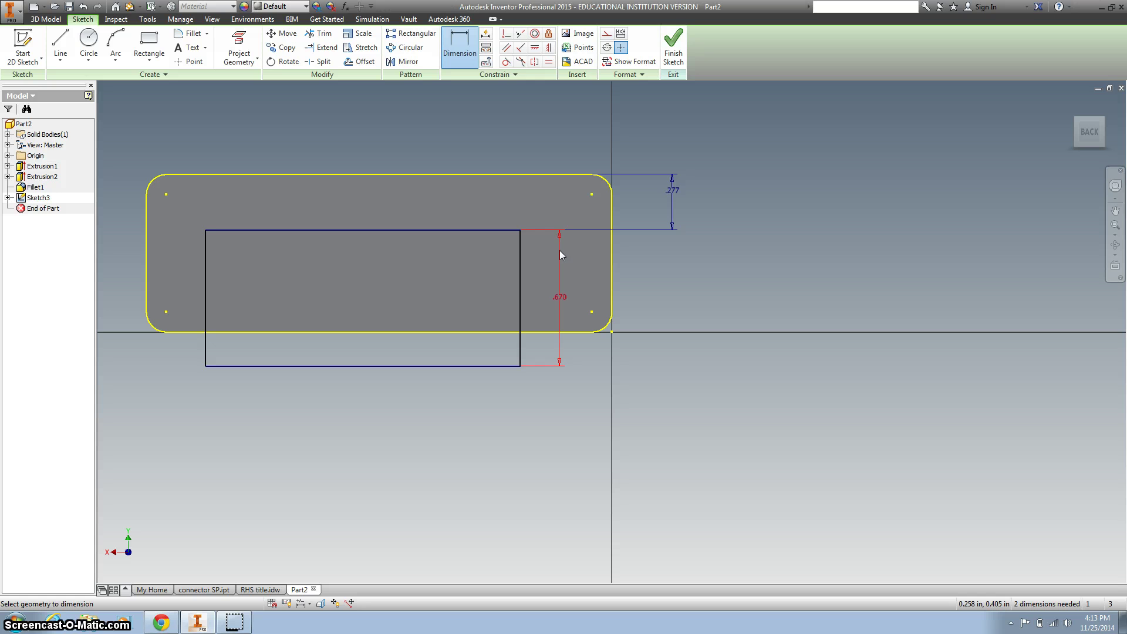
pyautogui.click(558, 229)
pyautogui.click(535, 128)
# Step: Add a driven .780 reference dimension for the block's full top-to-bottom height
pyautogui.click(562, 176)
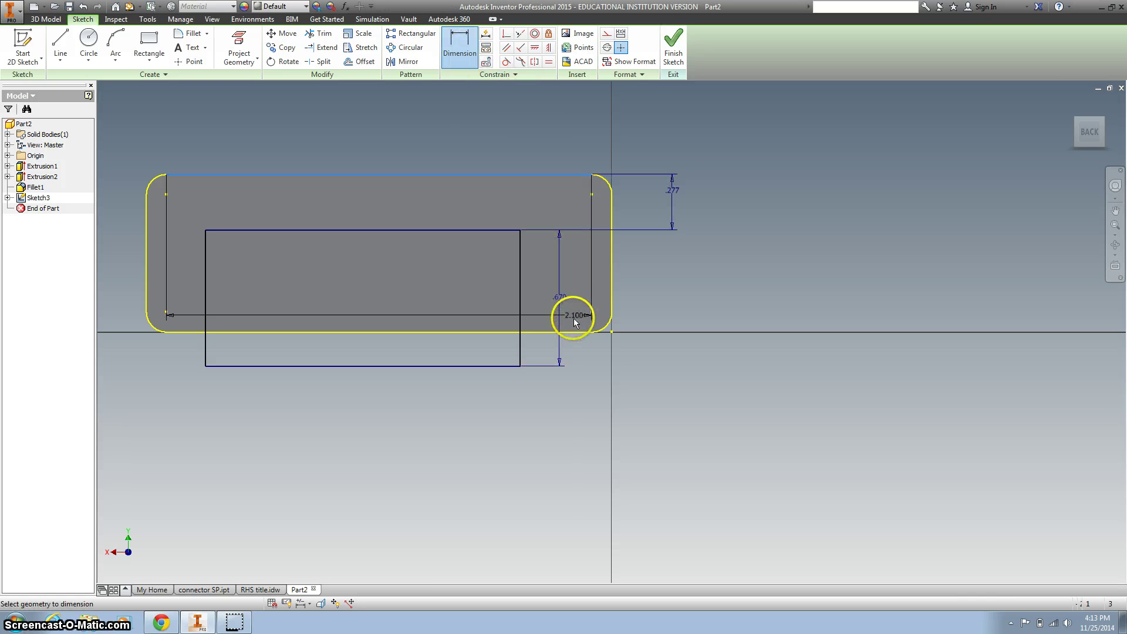
pyautogui.click(574, 331)
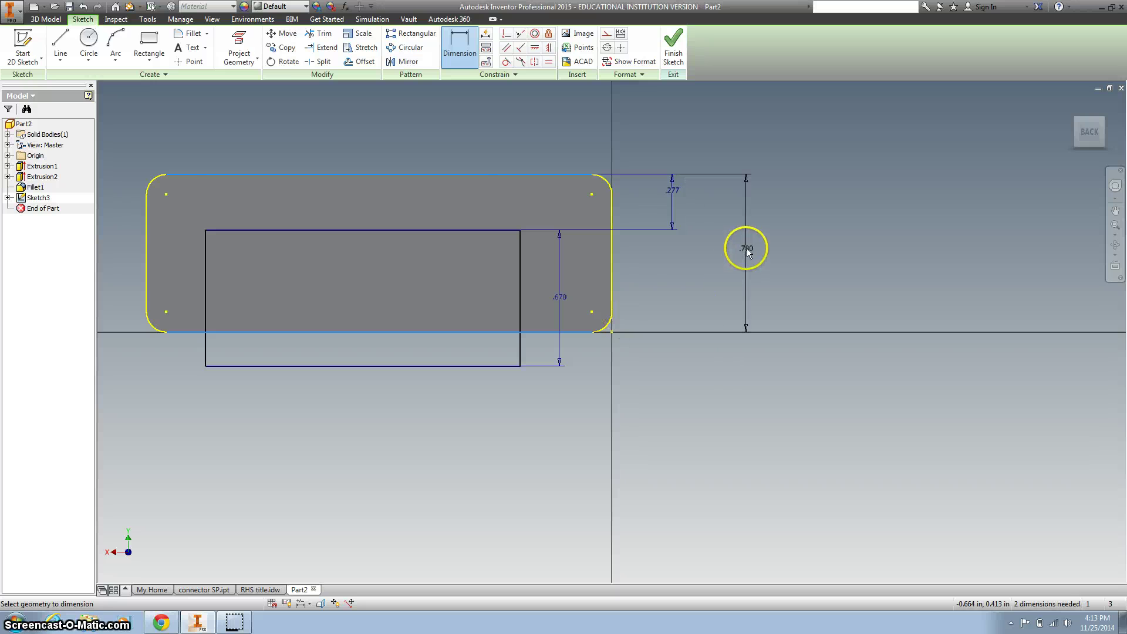
pyautogui.click(745, 248)
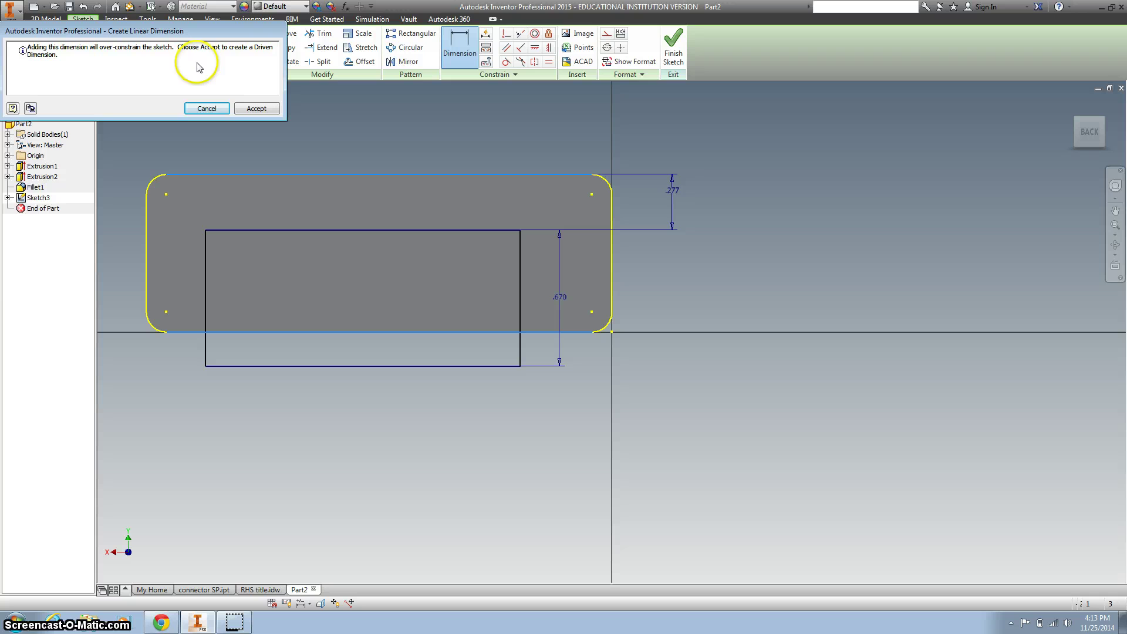
pyautogui.click(256, 109)
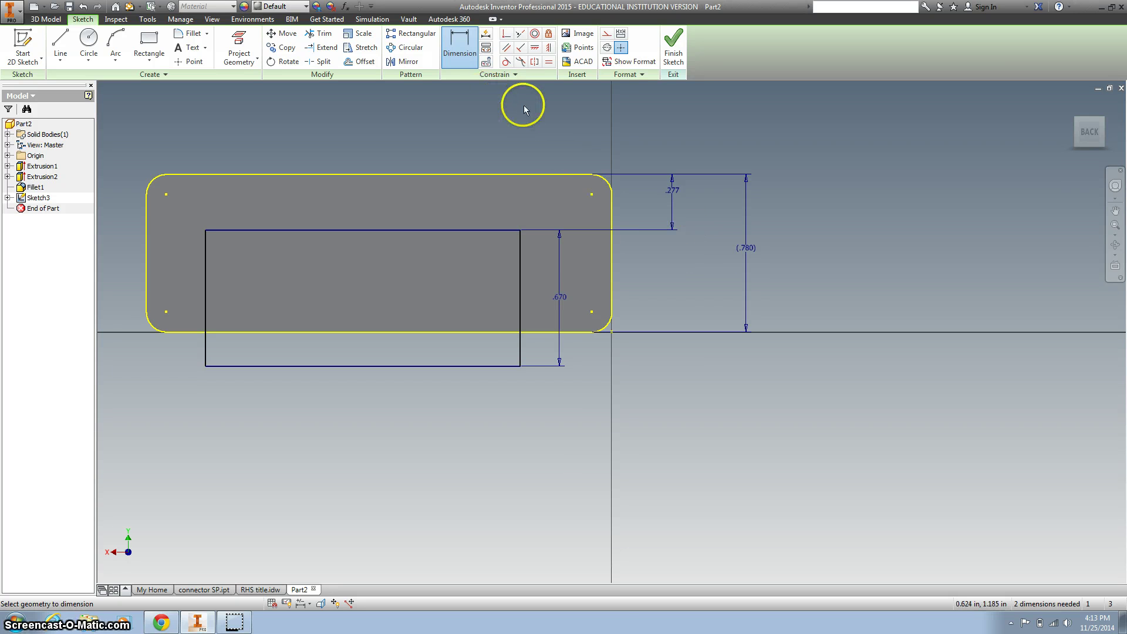
pyautogui.press('Escape')
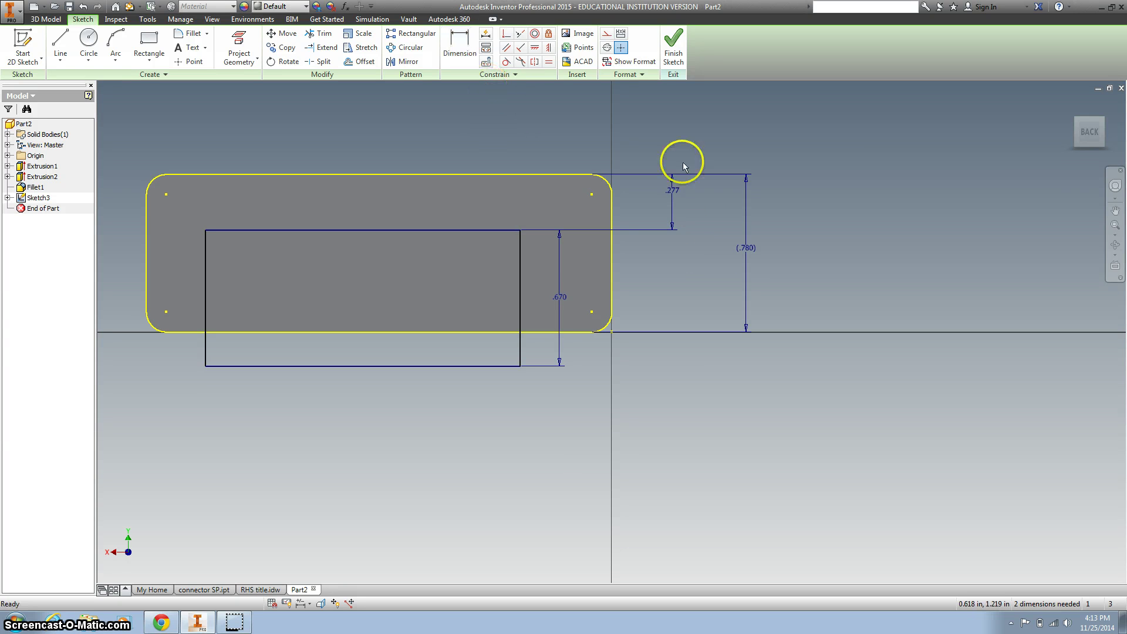
pyautogui.click(674, 191)
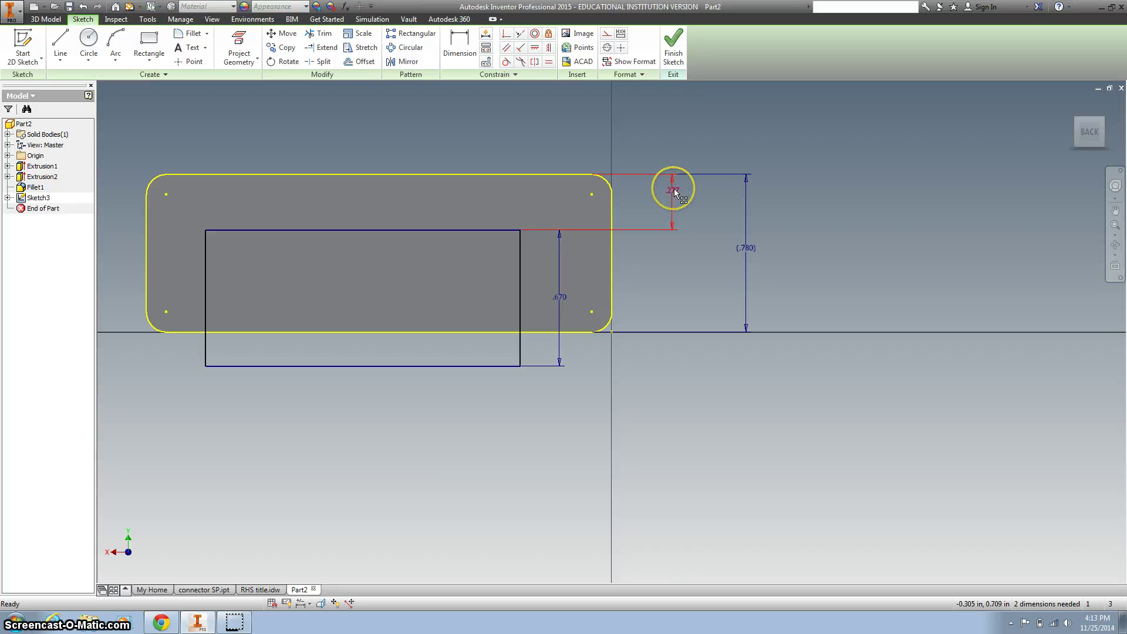
# Step: Replace the .277 offset with the equation d14 - d13, giving fx:.110
pyautogui.doubleClick(675, 193)
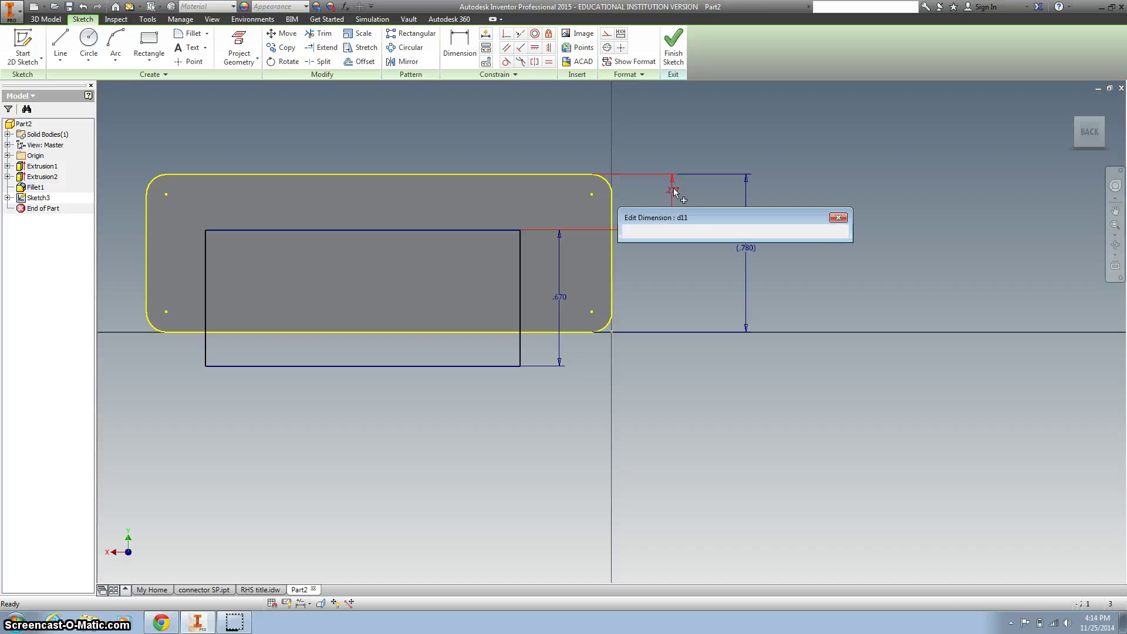
pyautogui.moveTo(680, 215); pyautogui.dragTo(598, 127)
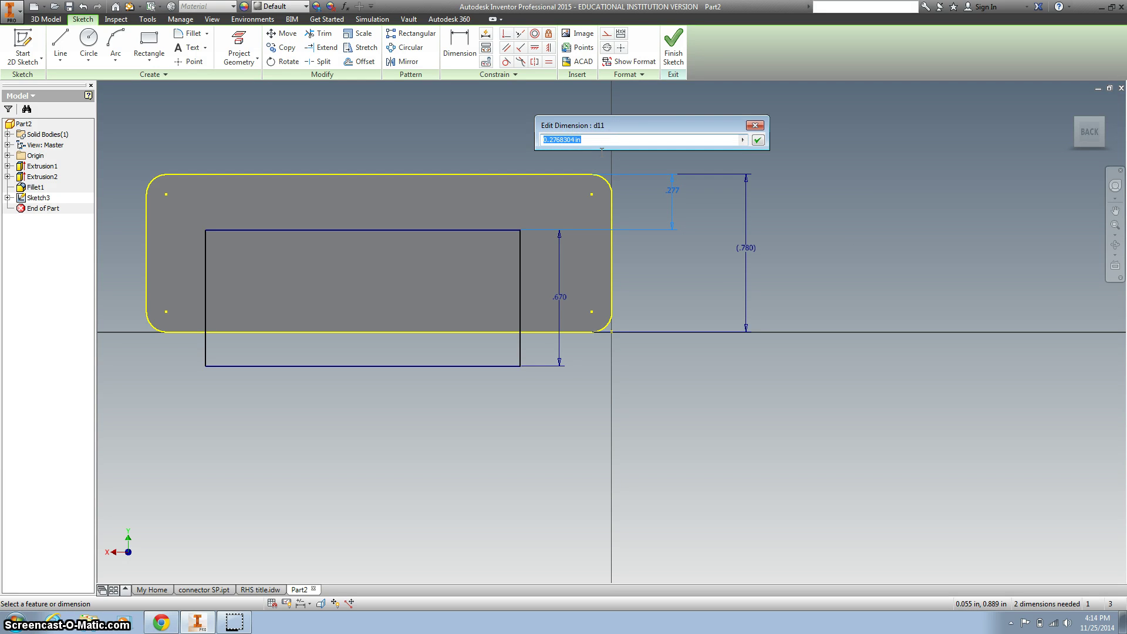
pyautogui.click(642, 195)
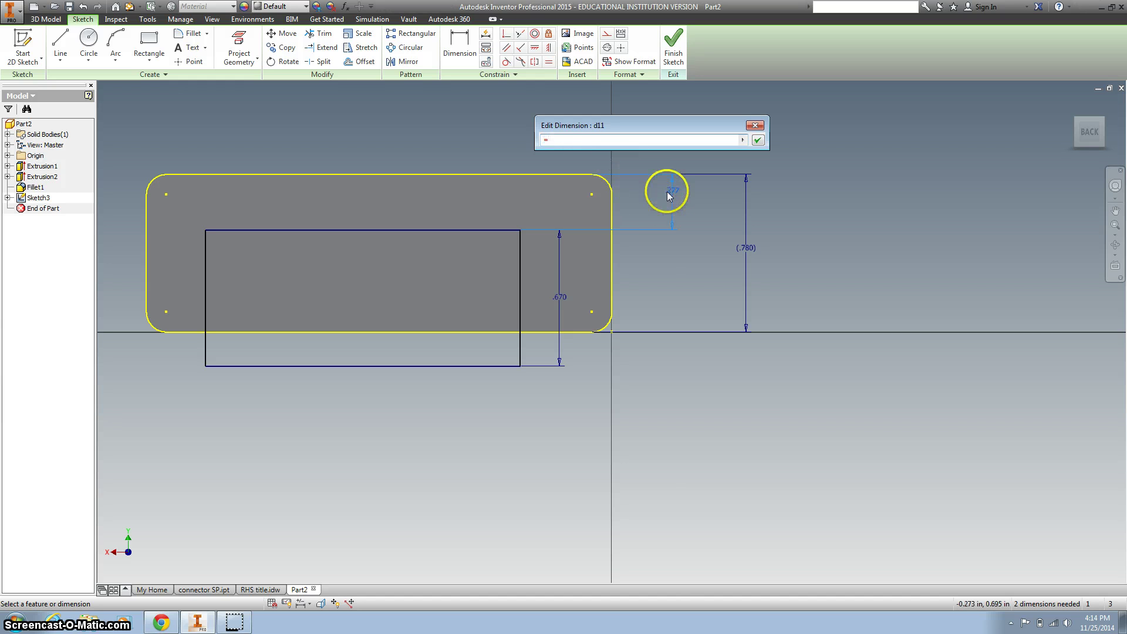
pyautogui.click(746, 256)
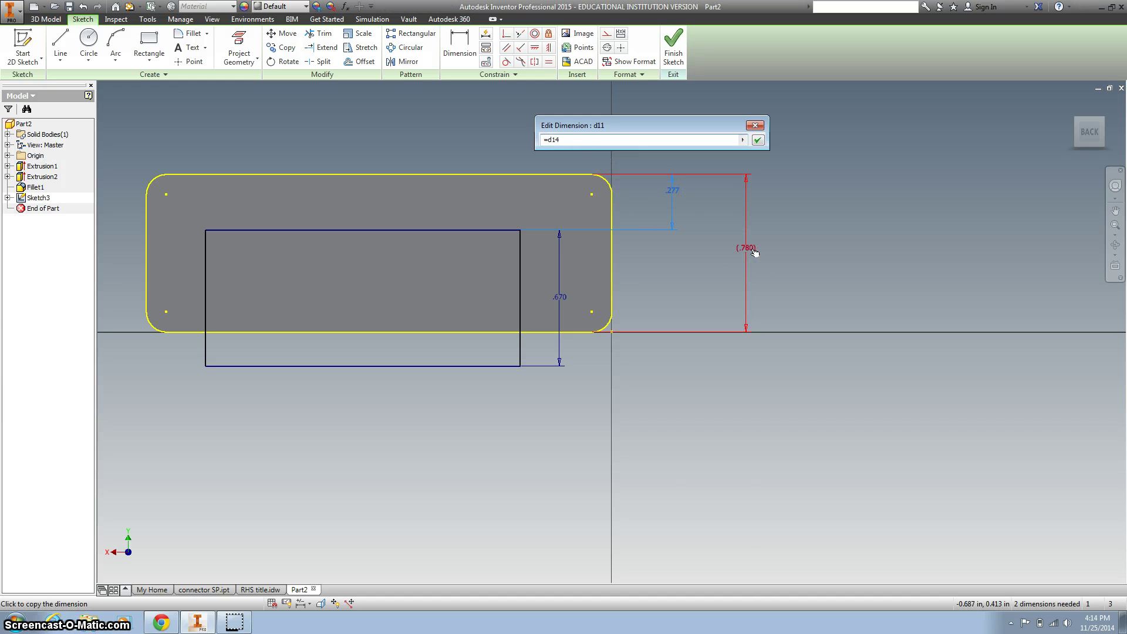
pyautogui.click(543, 325)
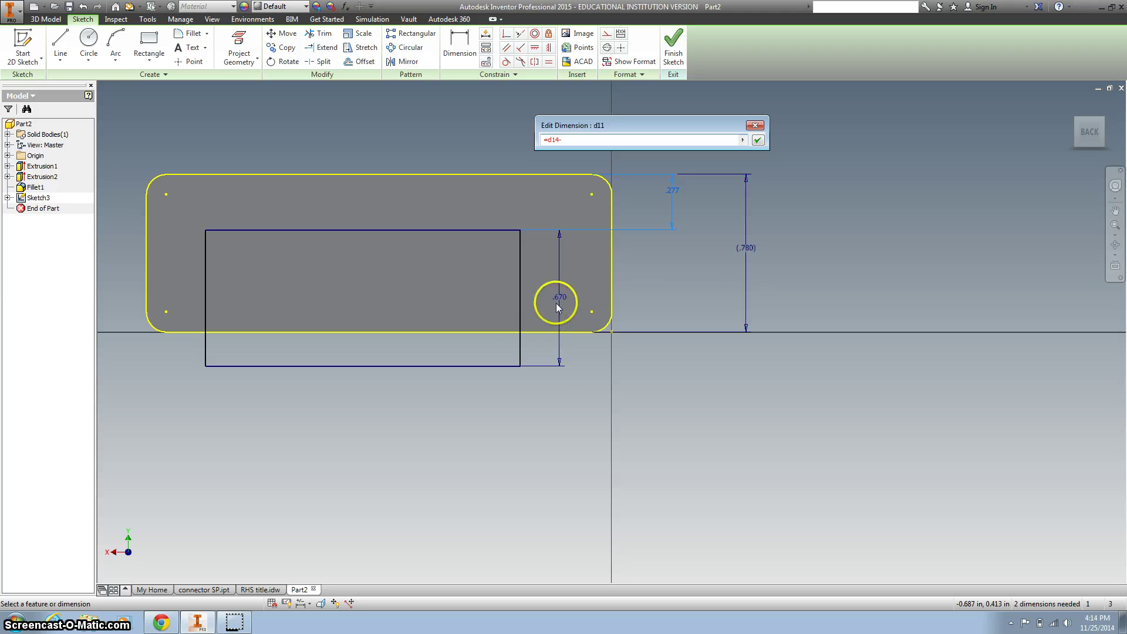
pyautogui.click(558, 303)
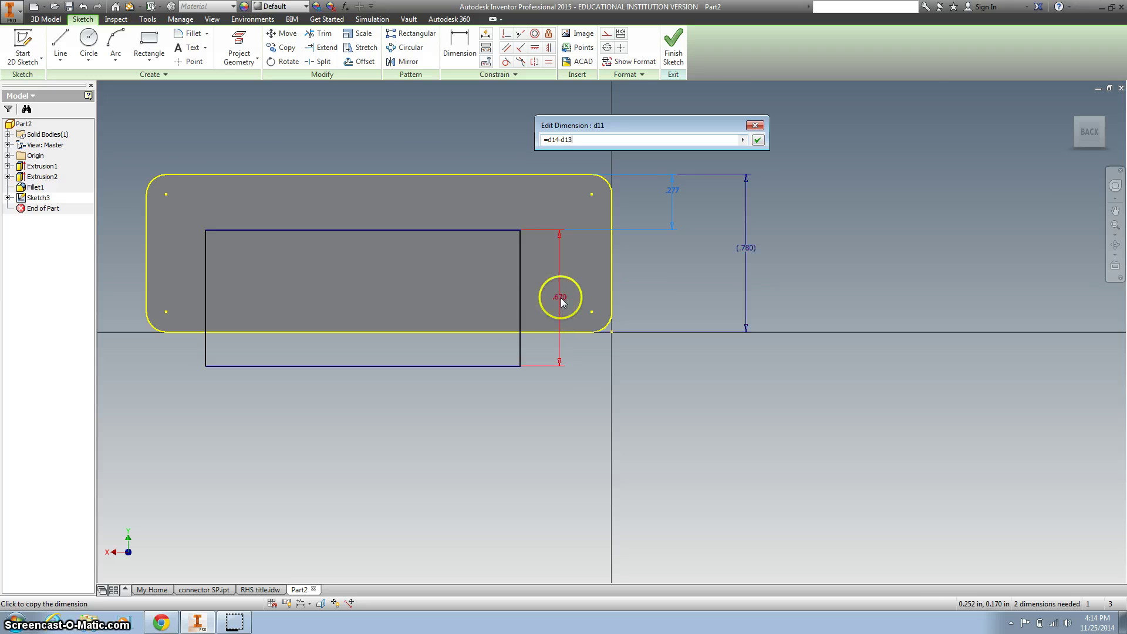
pyautogui.press('Return')
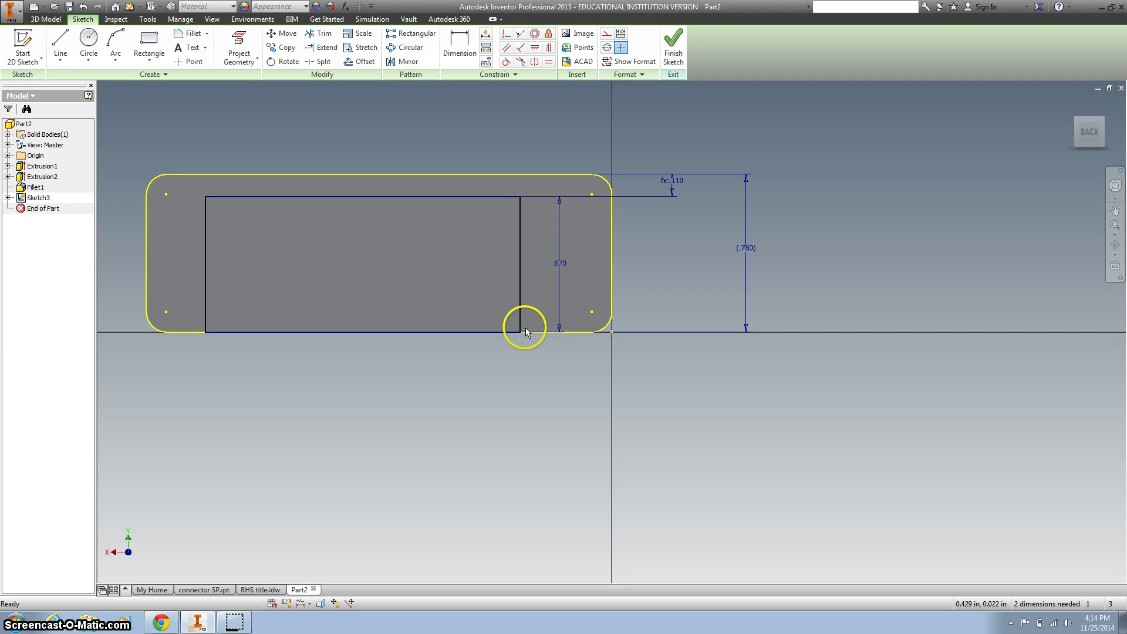
# Step: Edit the offset equation to (d14 - d13)/2, centring the rectangle at fx:.055
pyautogui.doubleClick(678, 182)
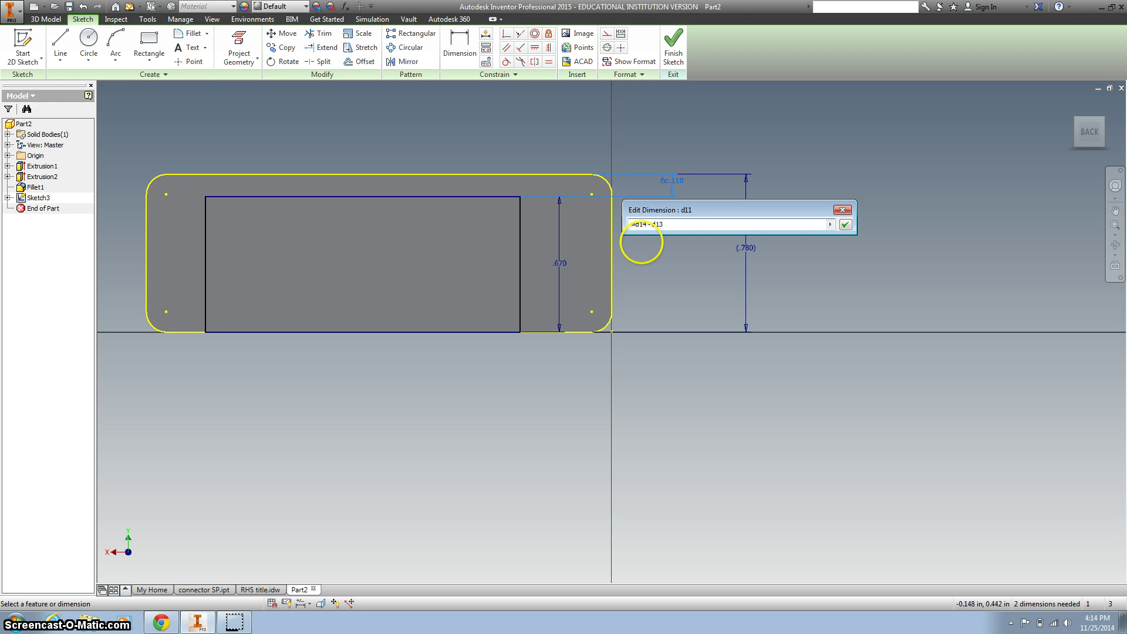
pyautogui.write('(')
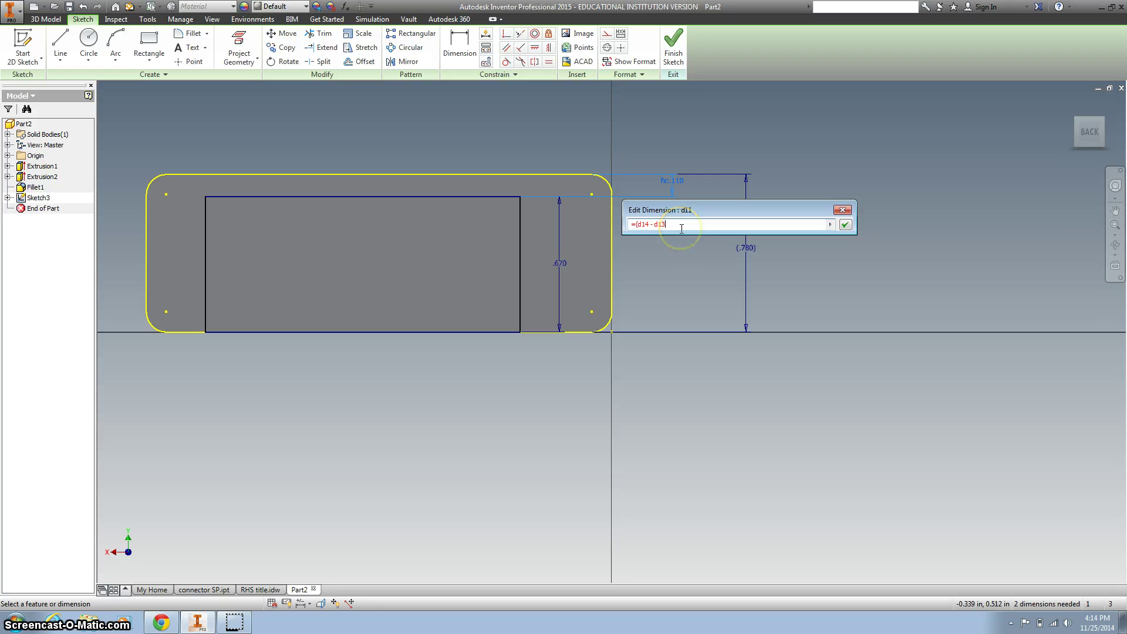
pyautogui.write(')/2')
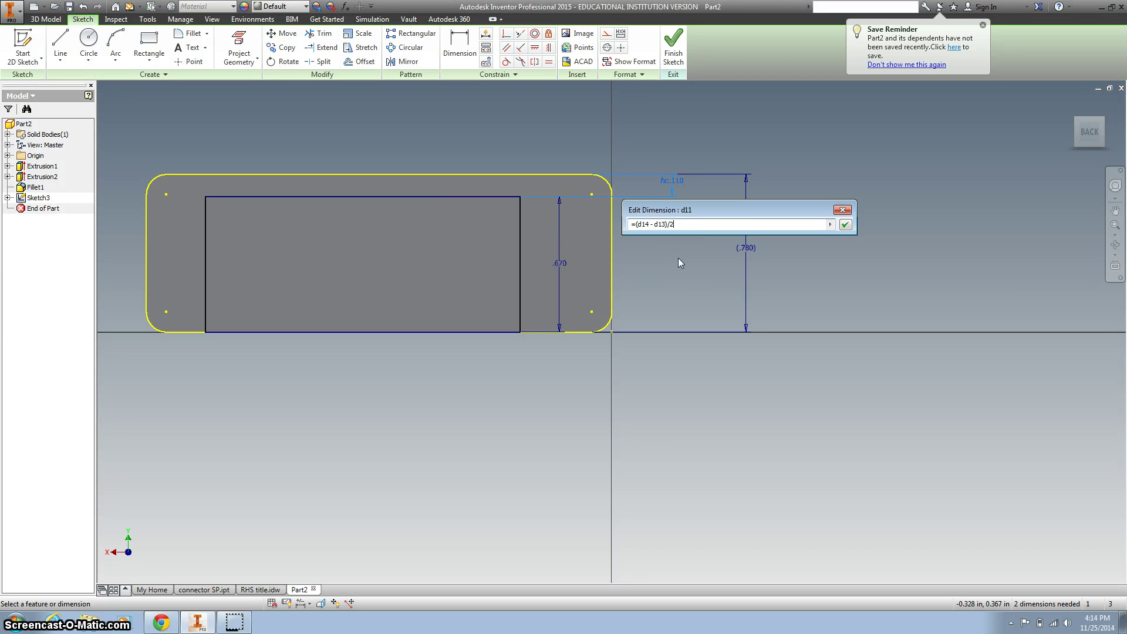
pyautogui.moveTo(717, 209); pyautogui.dragTo(648, 123)
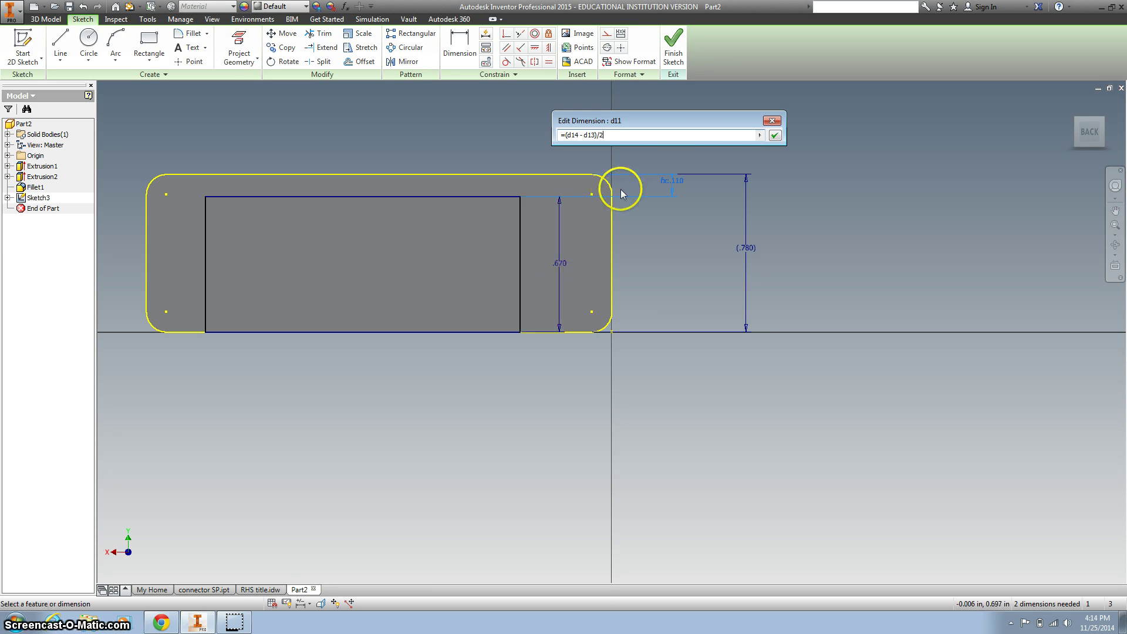
pyautogui.click(776, 135)
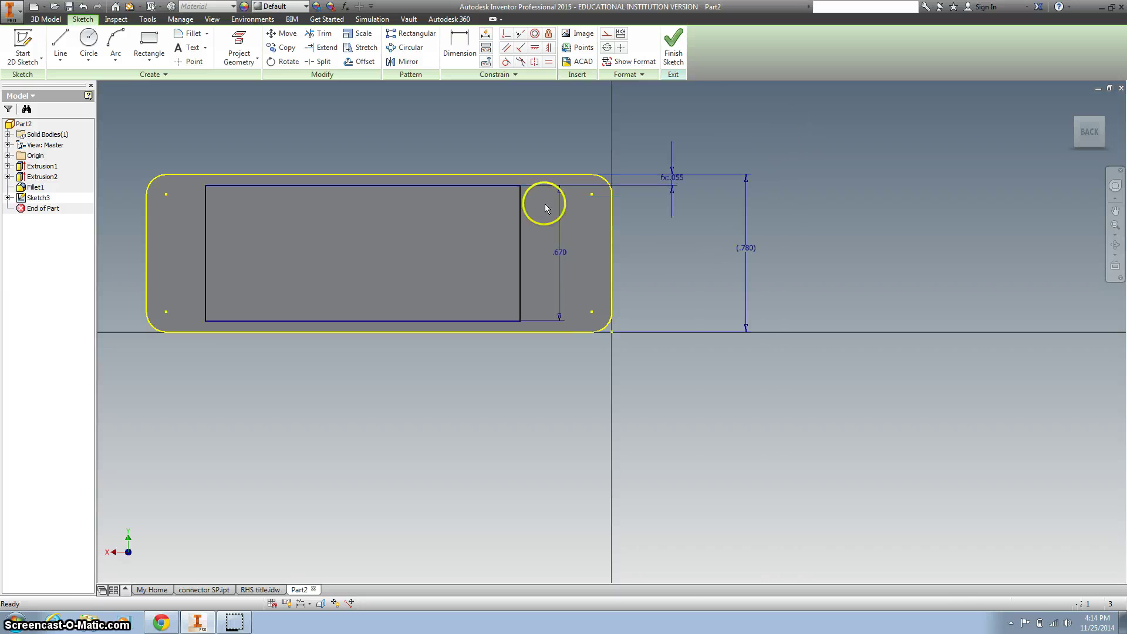
pyautogui.click(552, 283)
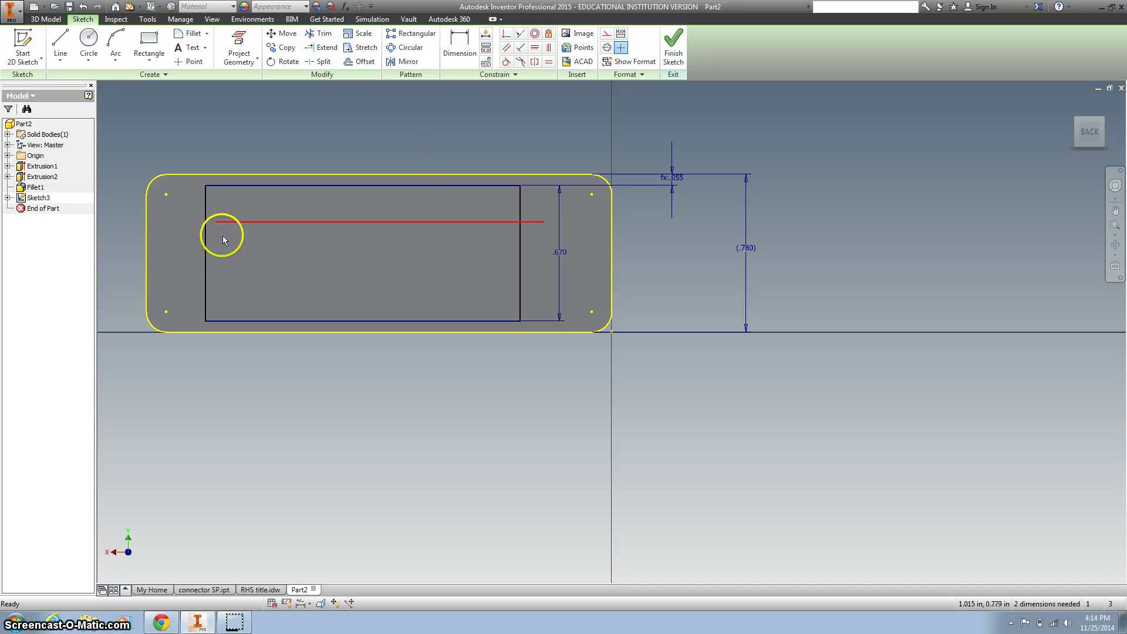
# Step: Exit the sketch and start saving the part as 'connector SP'
pyautogui.click(452, 57)
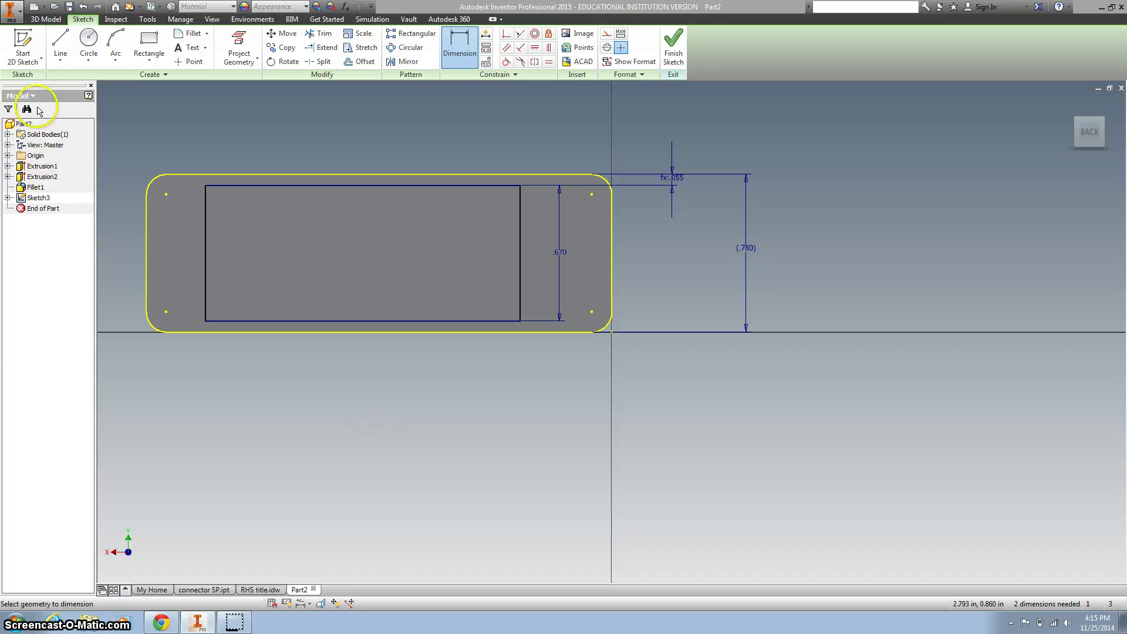
pyautogui.click(11, 12)
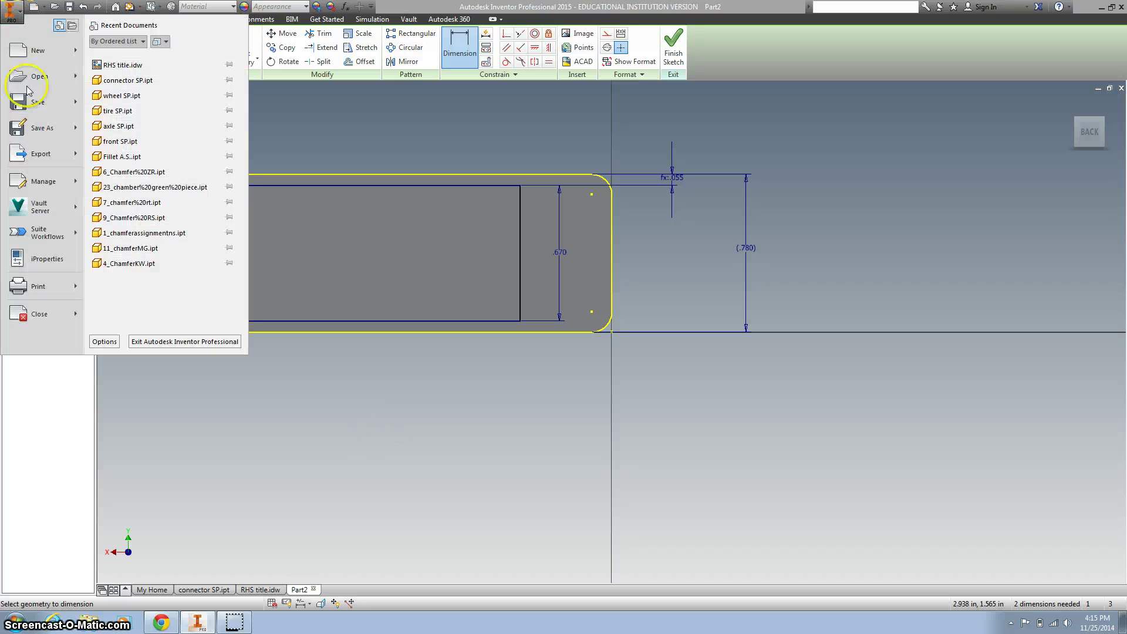
pyautogui.click(28, 118)
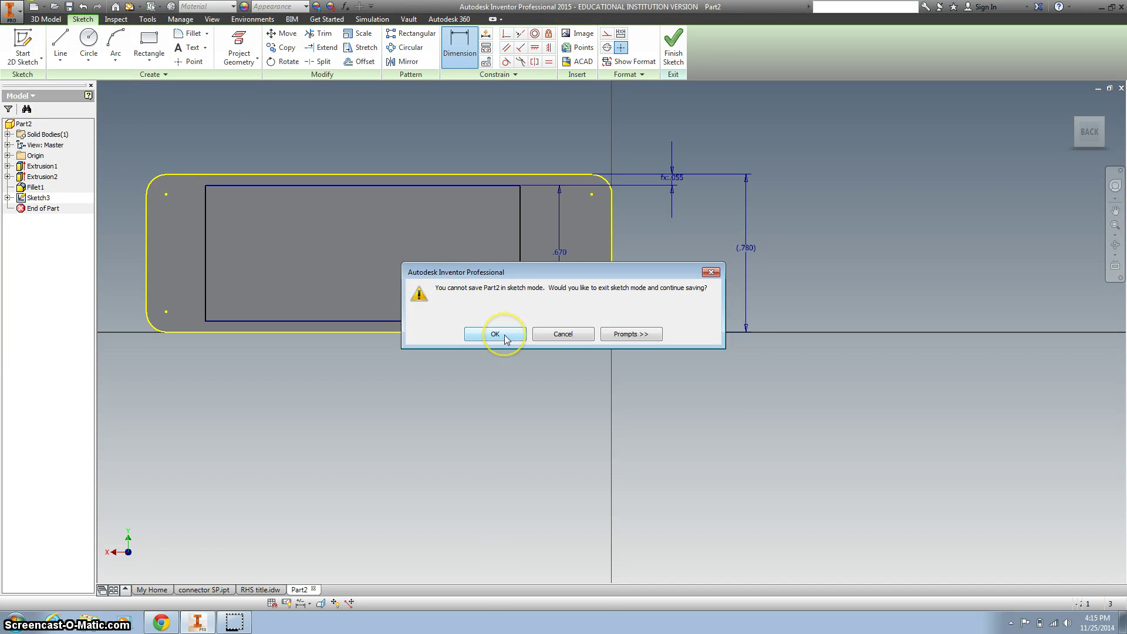
pyautogui.click(505, 339)
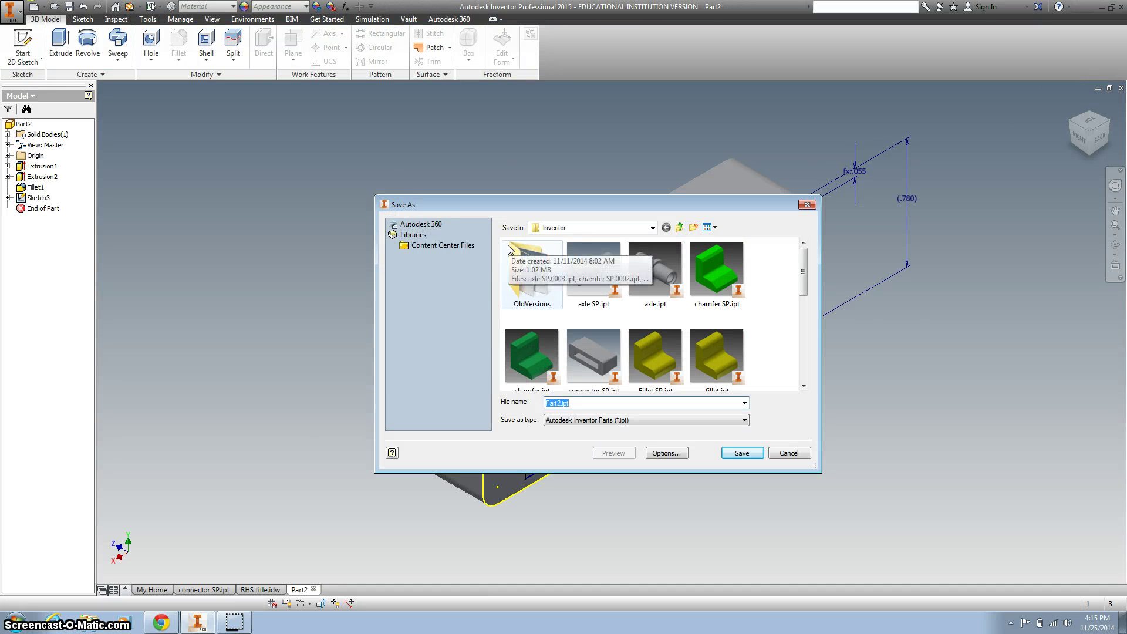
pyautogui.write('connector SP')
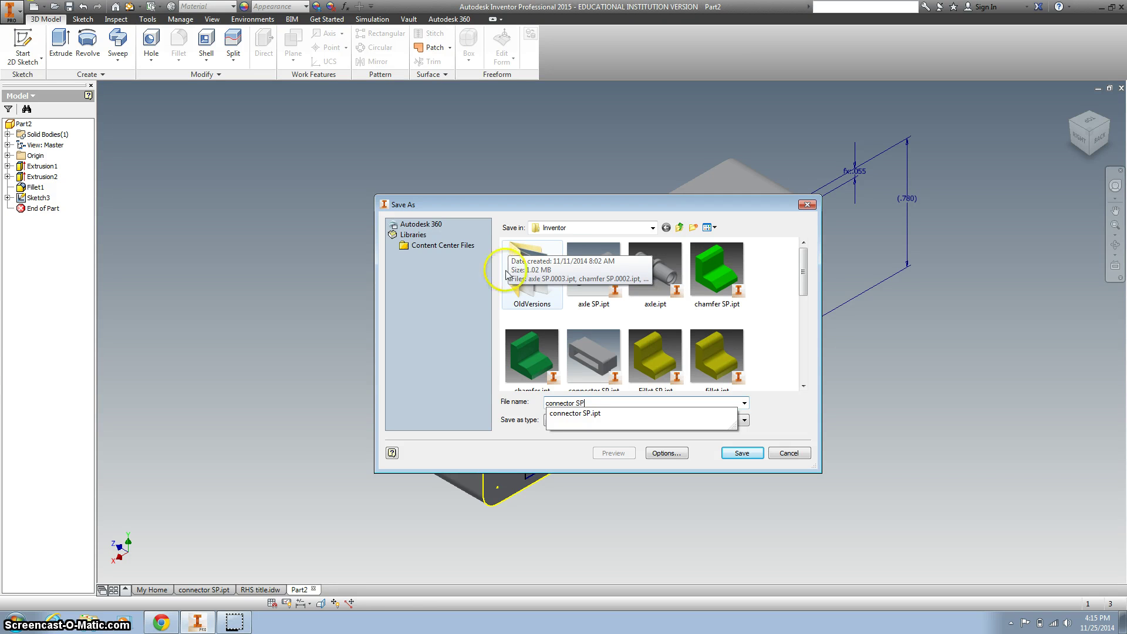